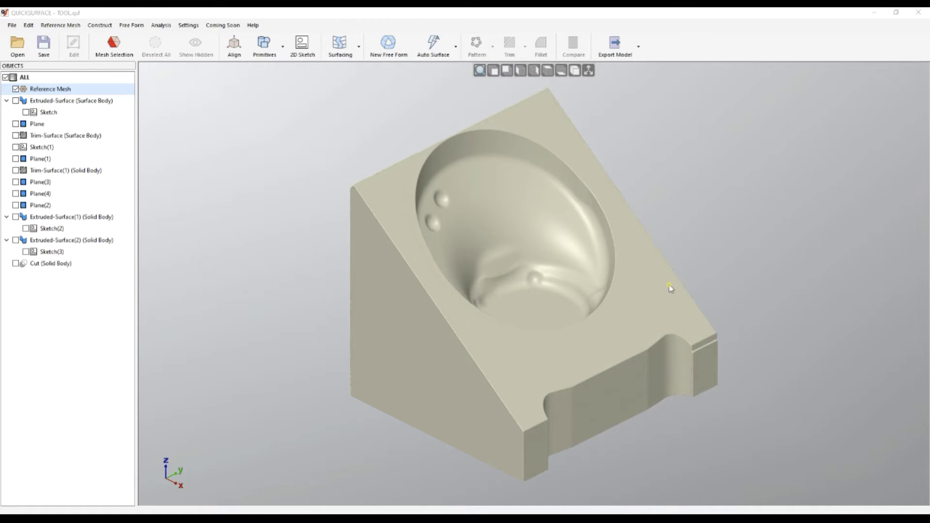
Show the base sketch, its extruded surface, the first plane and the first trimmed surface over the reference mesh
middle_click_drag(465, 274, 464, 130)
right_click_drag(465, 130, 506, 321)
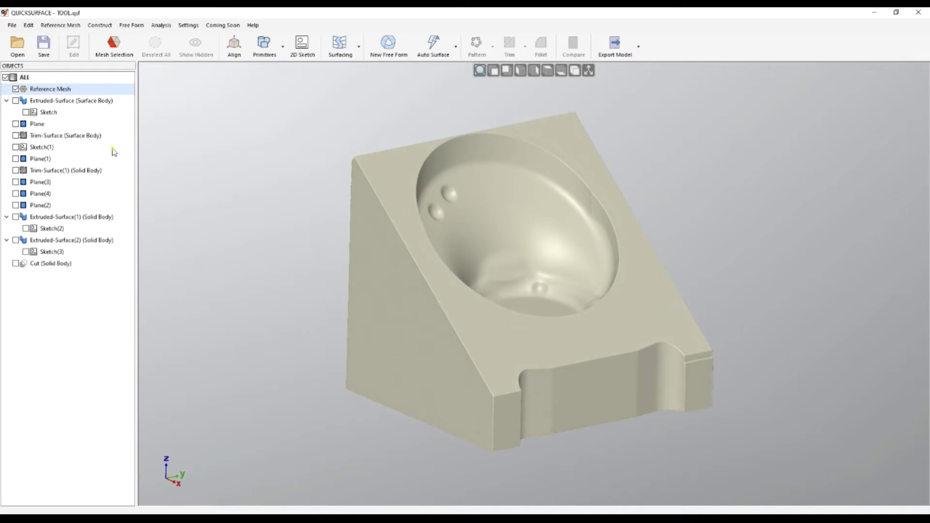
left_click(43, 114)
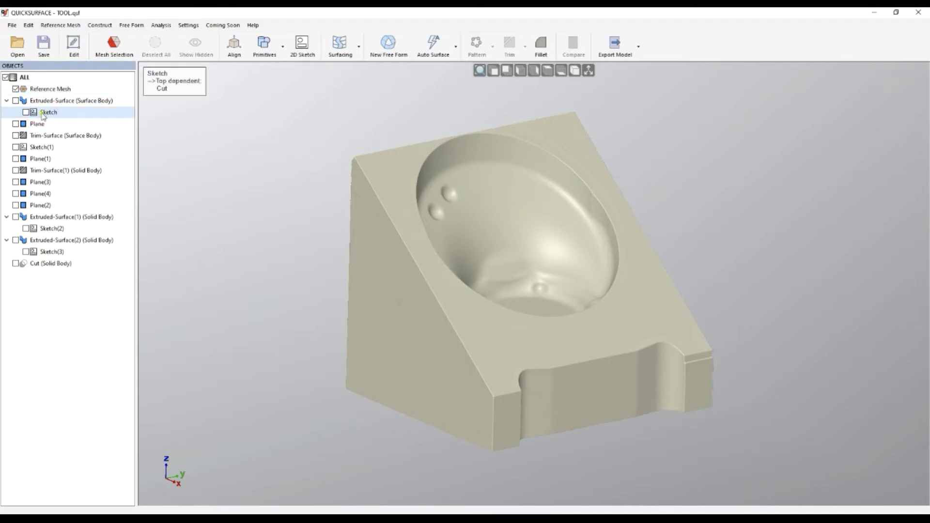
left_click(26, 113)
mouse_move(519, 303)
right_mouse_down()
mouse_move(522, 379)
mouse_move(513, 376)
right_mouse_up()
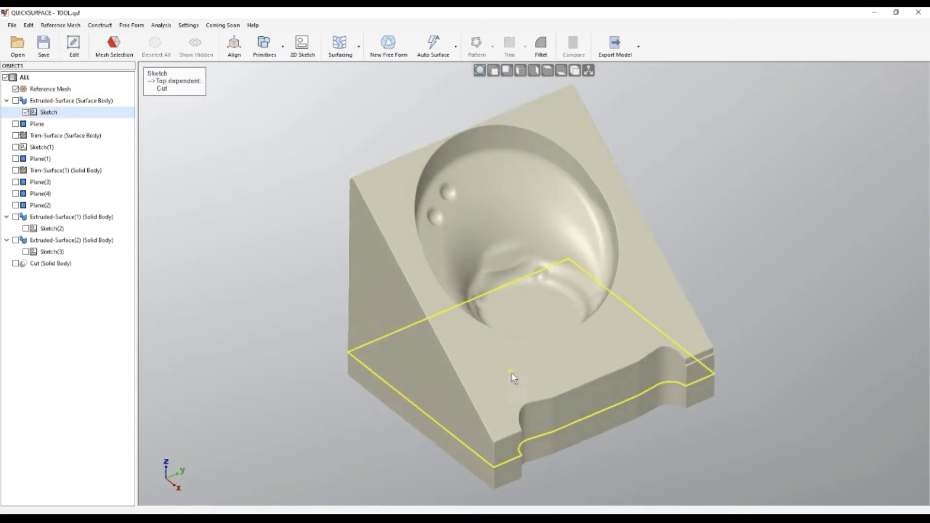
left_click(15, 102)
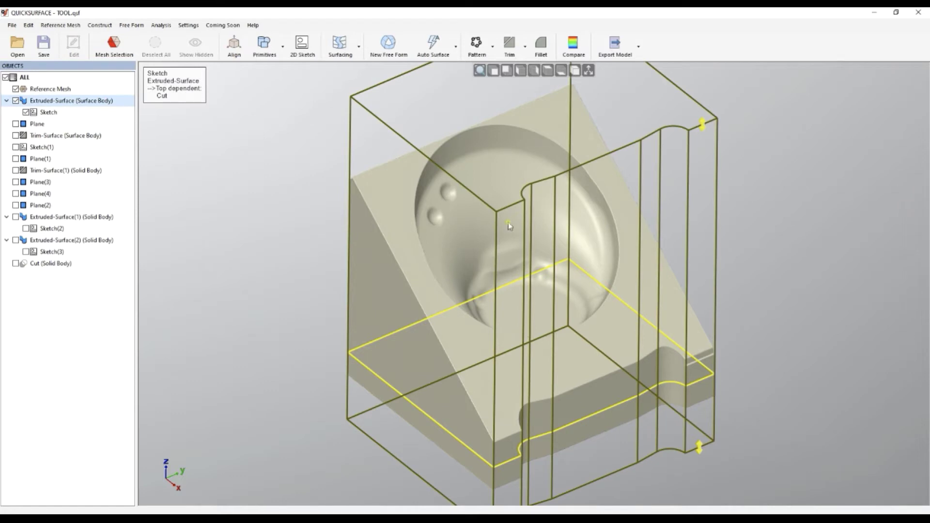
left_click(15, 125)
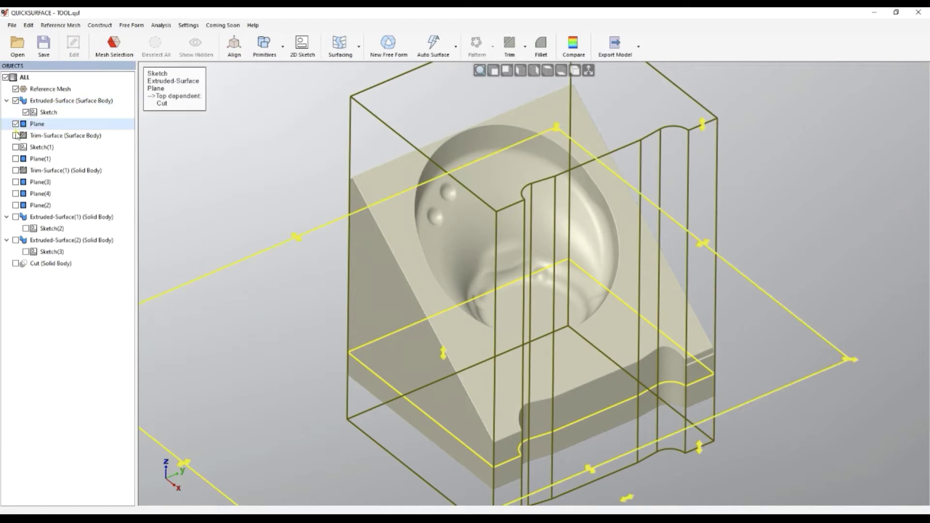
left_click(15, 136)
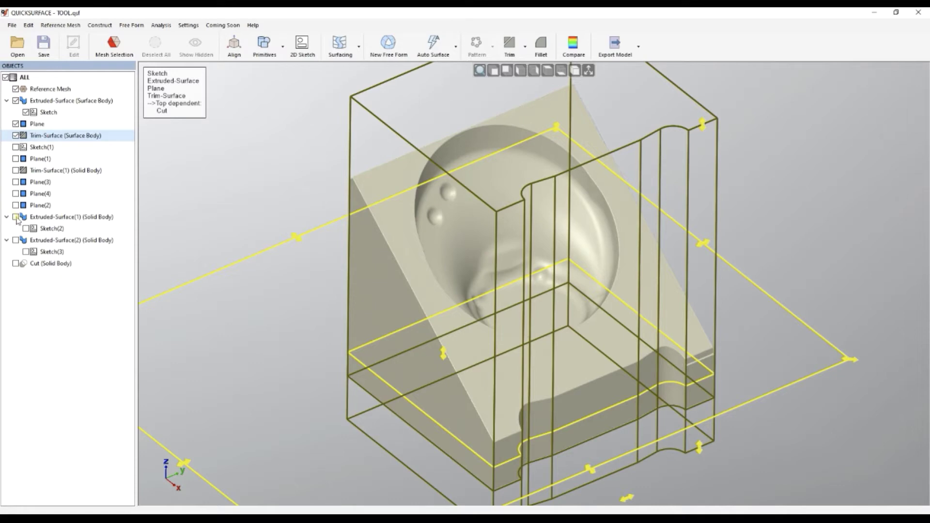
Enable the model history in stages up to Trim-Surface(1), Extruded-Surface(1) and Cut to review the modelled block
right_click(53, 170)
left_click(92, 196)
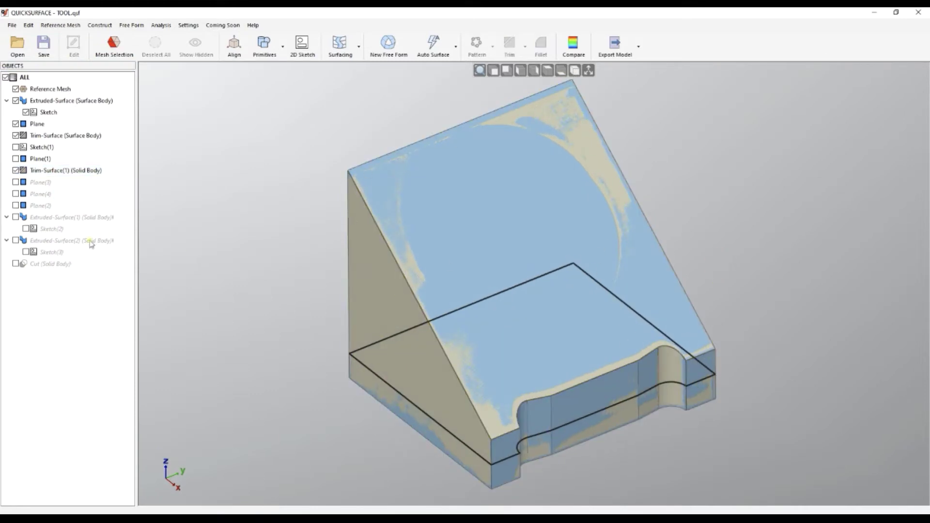
right_click(46, 221)
left_click(102, 256)
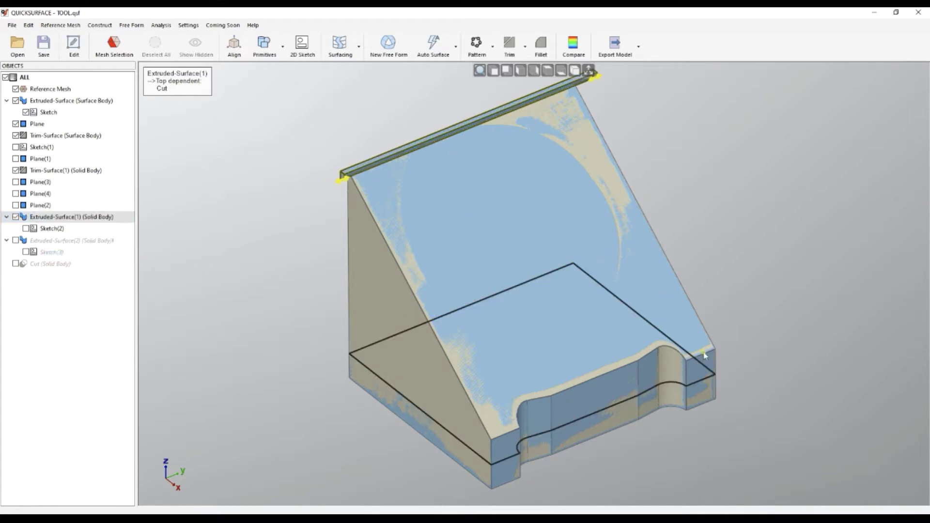
right_click(35, 268)
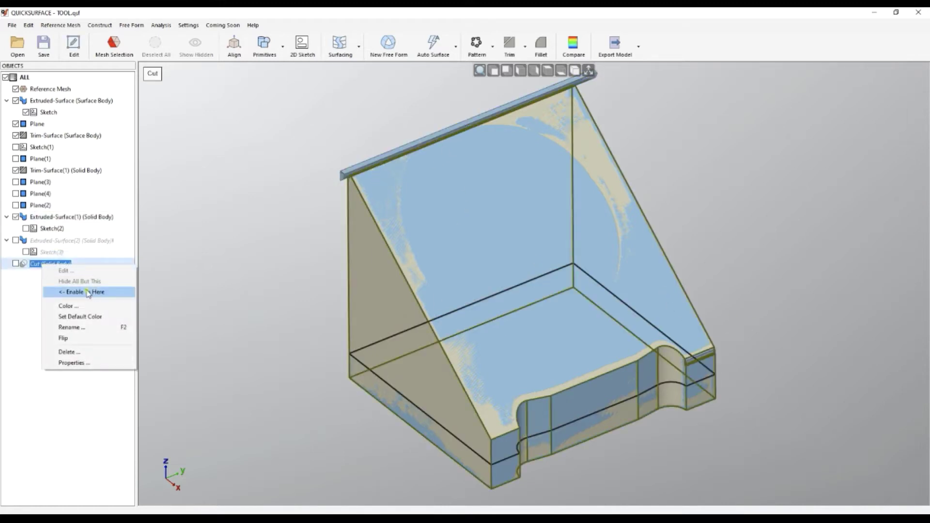
left_click(87, 291)
left_click(725, 303)
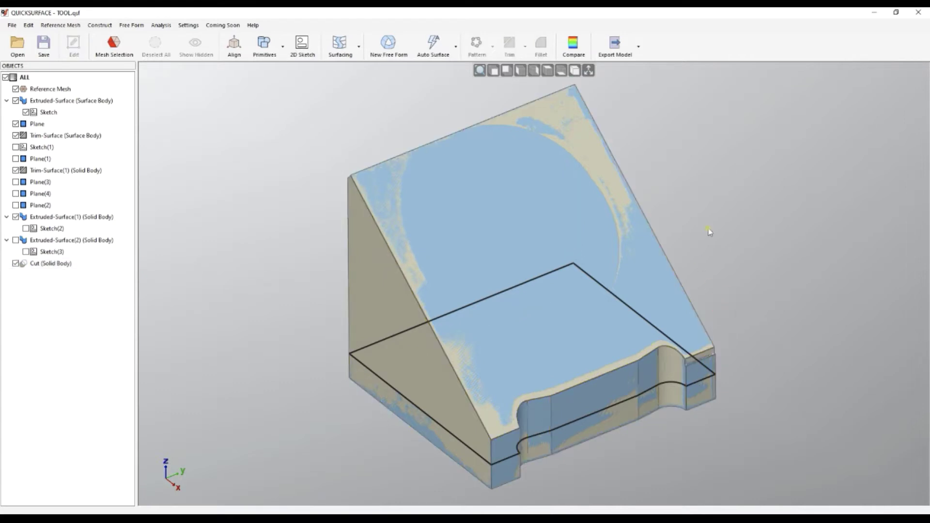
middle_click(483, 293)
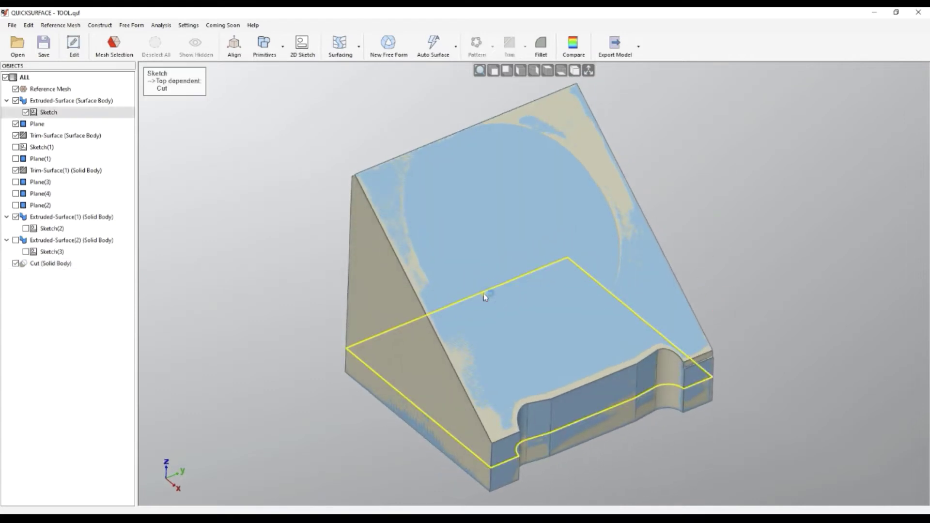
Hide everything except the reference mesh
middle_click_drag(484, 278, 481, 281)
right_click_drag(481, 281, 390, 180)
right_click(48, 88)
left_click(83, 96)
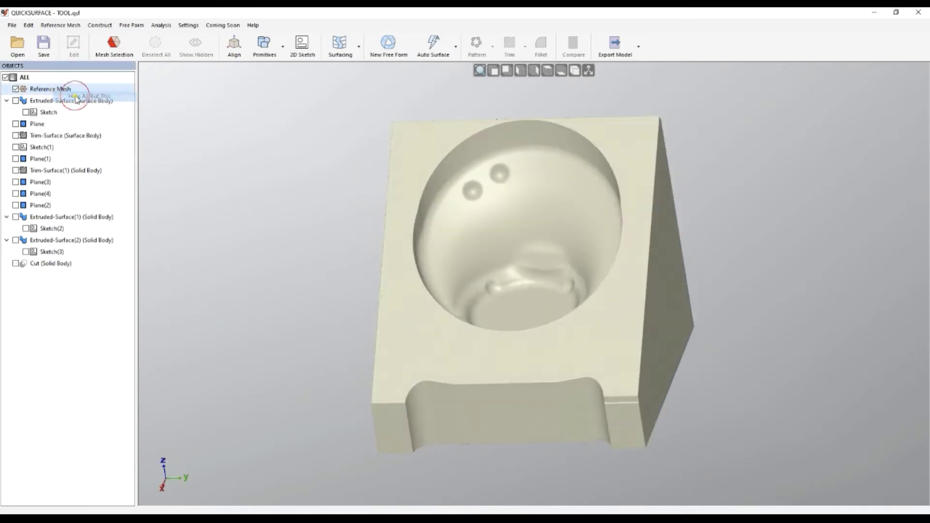
Select the triangles of the whole round cavity on the reference mesh with the Magic Wand mesh selection
right_click_drag(507, 280, 595, 218)
scroll(566, 161, "up", 2)
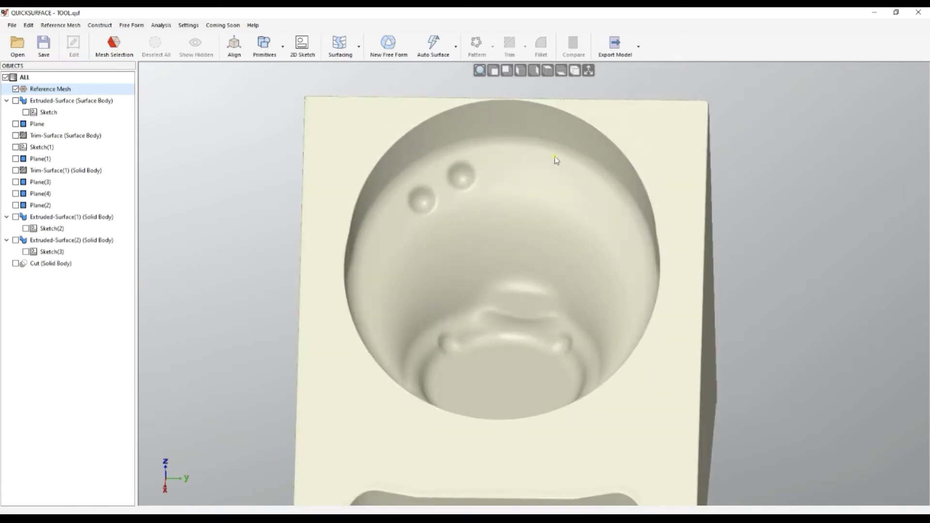
left_click(127, 50)
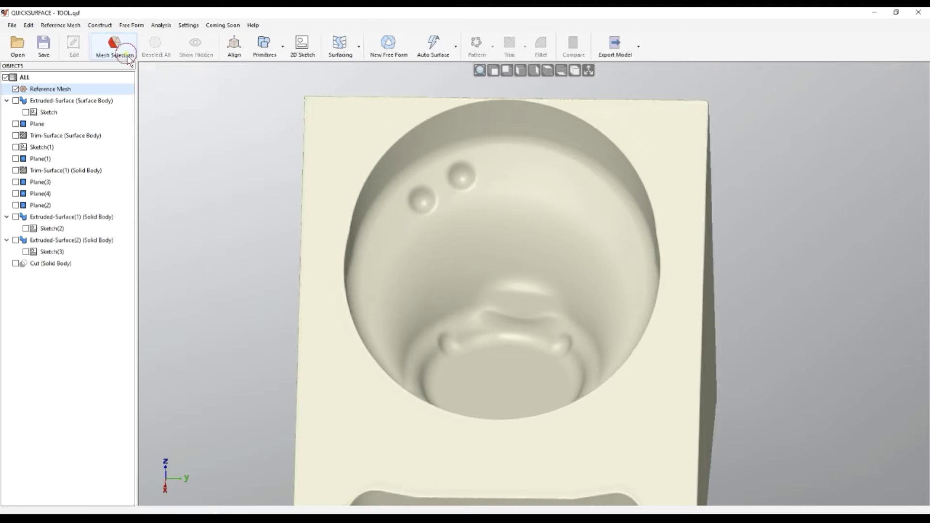
left_click(510, 179)
middle_click_drag(521, 159, 532, 215)
right_click_drag(532, 215, 534, 172)
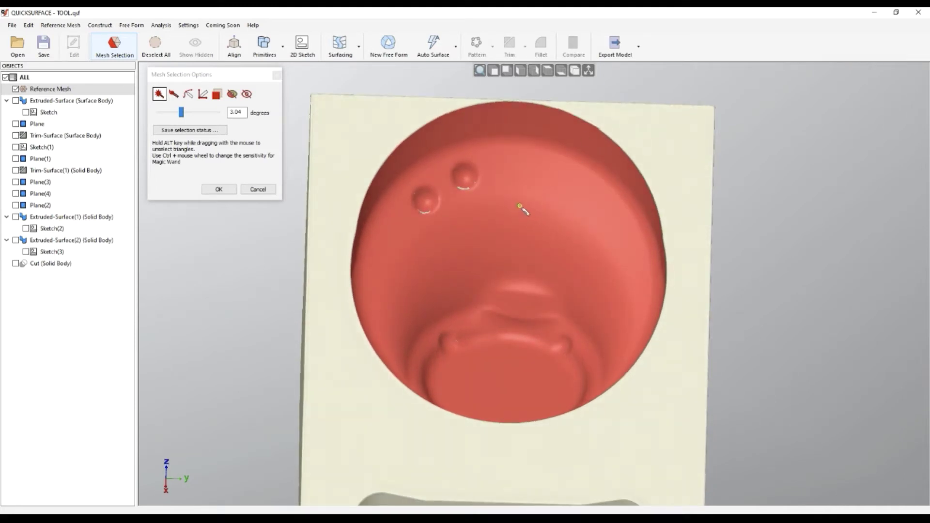
Brush the missed triangles around the two small bumps and the cavity floor's corner into the selection
left_click(547, 71)
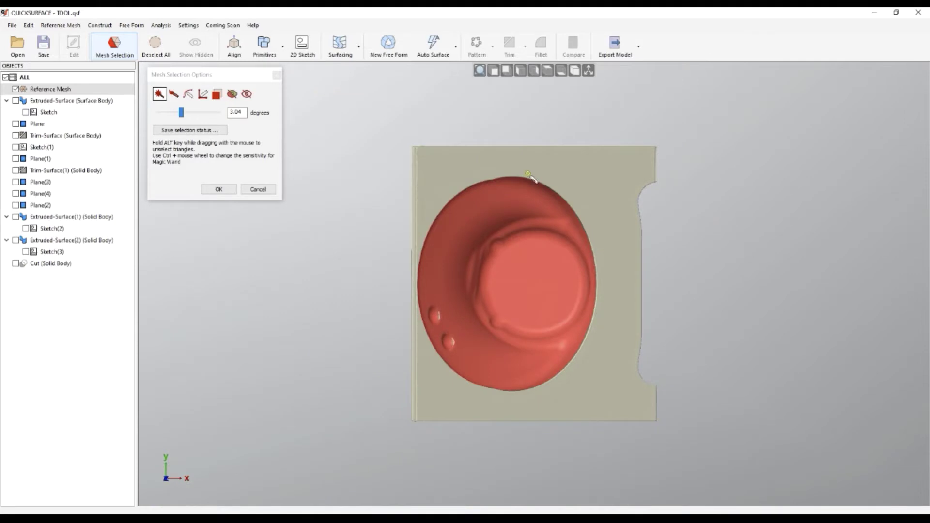
scroll(443, 327, "up", 3)
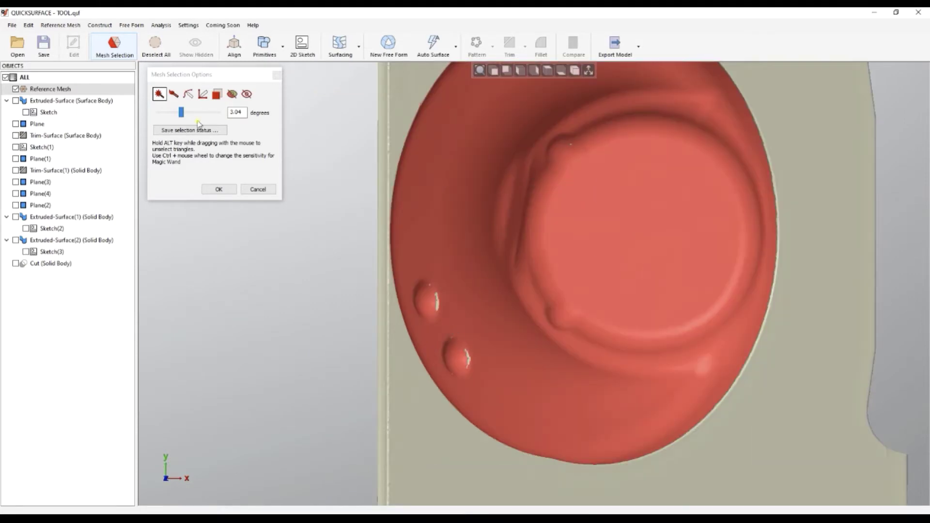
left_click(173, 94)
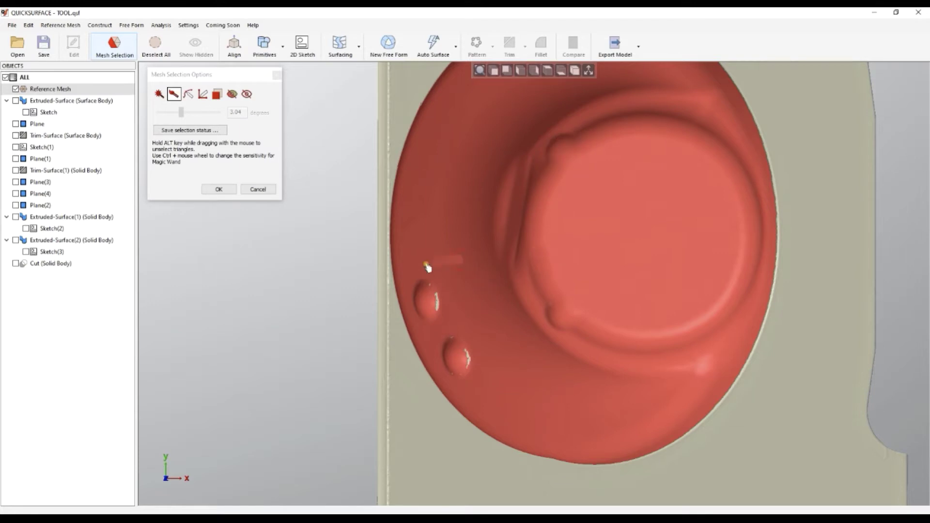
scroll(464, 375, "up", 2)
scroll(464, 375, "up", 2)
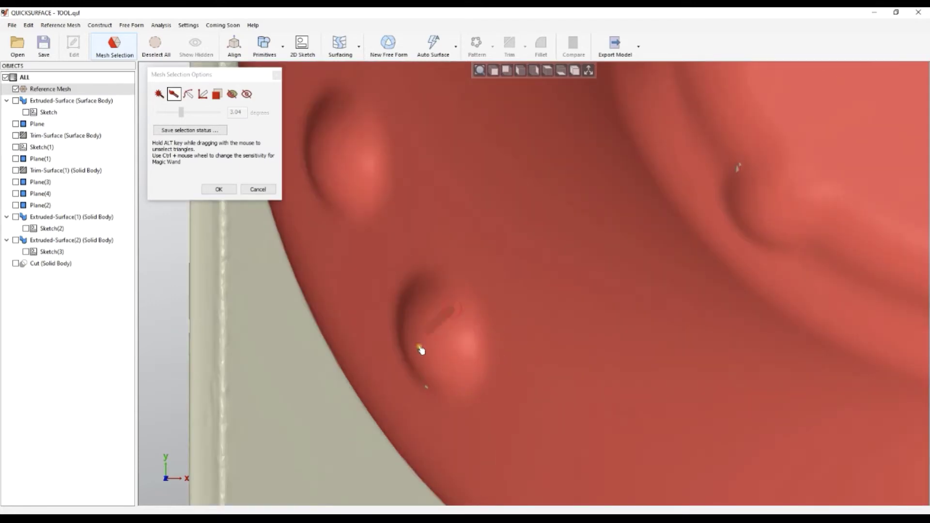
left_click_drag(814, 180, 724, 187)
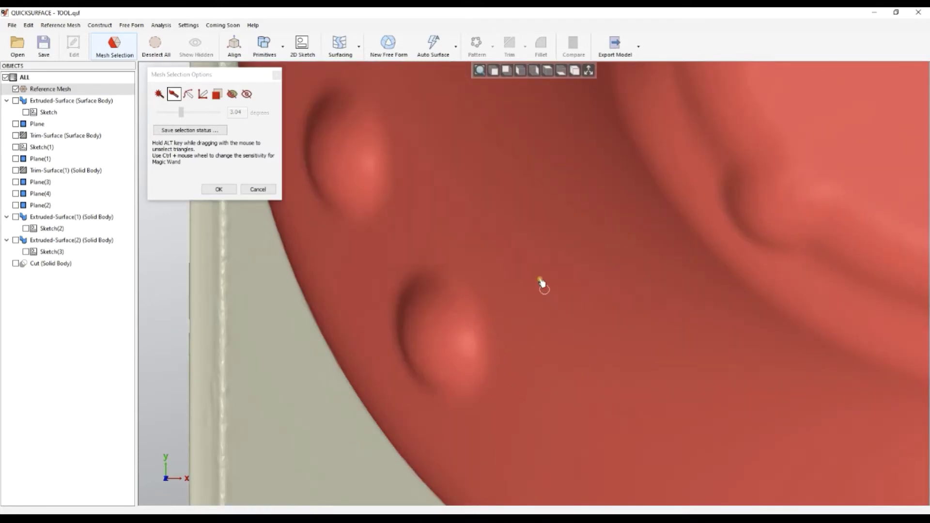
Deselect the stray triangles that spill over the cavity's upper rim onto the sloped face
scroll(539, 280, "down", 4)
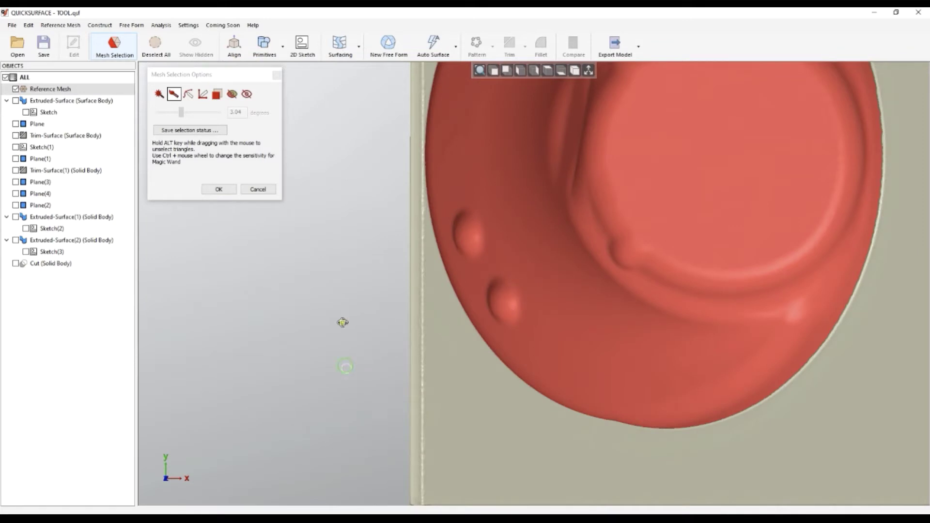
middle_click_drag(342, 322, 356, 160)
scroll(488, 294, "down", 5)
right_click_drag(519, 209, 544, 141)
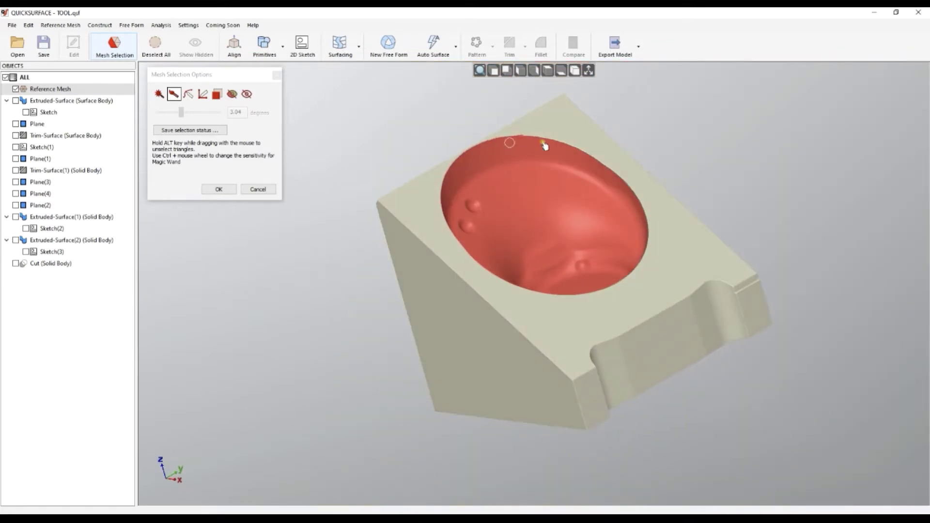
scroll(622, 176, "up", 5)
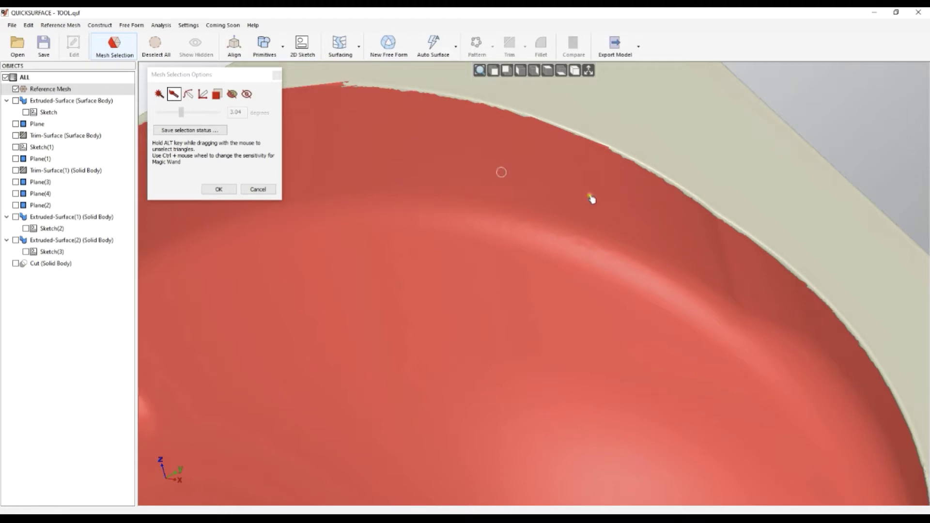
scroll(627, 201, "down", 4)
scroll(373, 141, "up", 5)
mouse_move(390, 130)
left_mouse_down()
mouse_move(468, 135)
mouse_move(435, 128)
mouse_move(354, 144)
left_mouse_up()
mouse_move(458, 111)
left_mouse_down("alt")
mouse_move(371, 129)
mouse_move(442, 103)
left_mouse_up("alt")
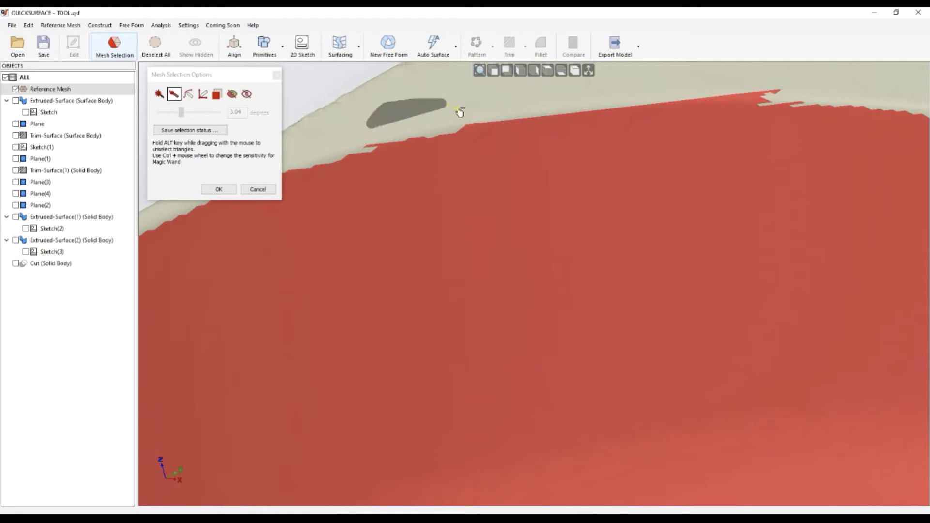
left_click_drag(387, 134, 368, 144, "alt")
mouse_move(759, 99)
left_mouse_down("alt")
mouse_move(795, 96)
mouse_move(594, 102)
left_mouse_up("alt")
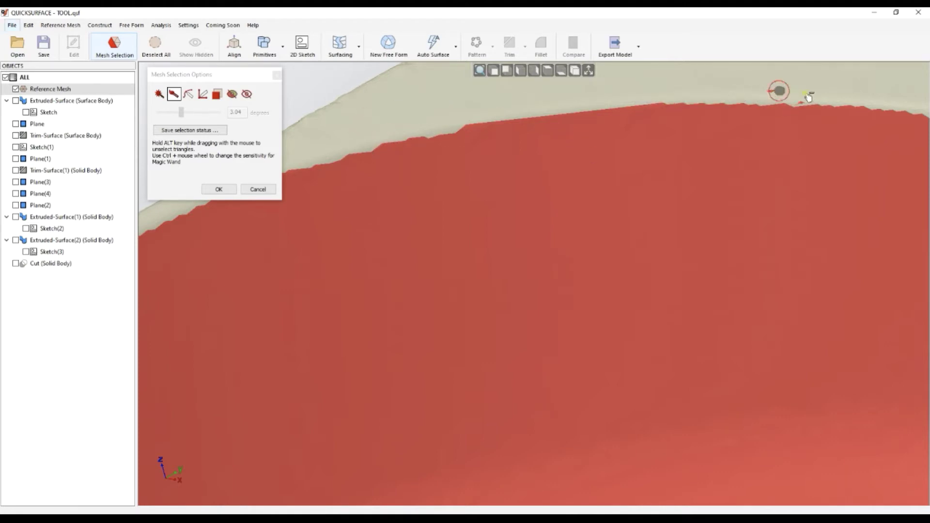
mouse_move(824, 102)
left_mouse_down("alt")
mouse_move(633, 99)
mouse_move(436, 133)
left_mouse_up("alt")
Brush the gaps along the cavity's upper rim back into the selection and accept the mesh selection
mouse_move(775, 124)
left_mouse_down()
mouse_move(625, 123)
mouse_move(570, 148)
mouse_move(543, 137)
mouse_move(482, 149)
mouse_move(513, 151)
left_mouse_up()
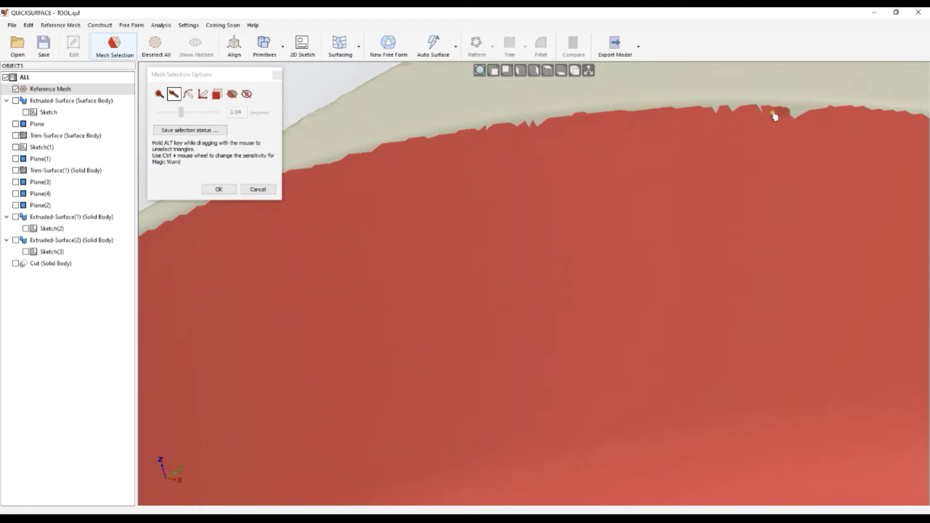
scroll(596, 170, "down", 10)
middle_click_drag(528, 351, 468, 235)
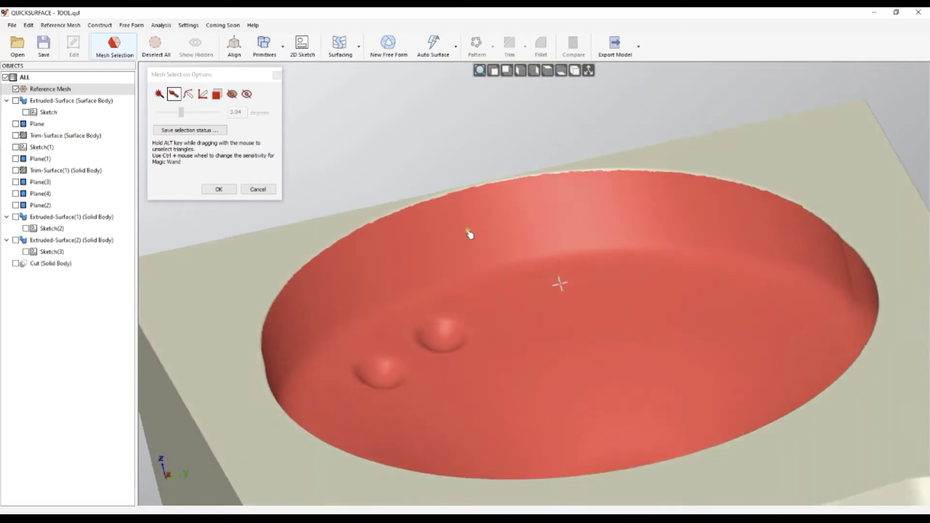
scroll(556, 193, "down", 4)
scroll(708, 227, "down", 5)
middle_click_drag(541, 229, 533, 308)
left_click(221, 192)
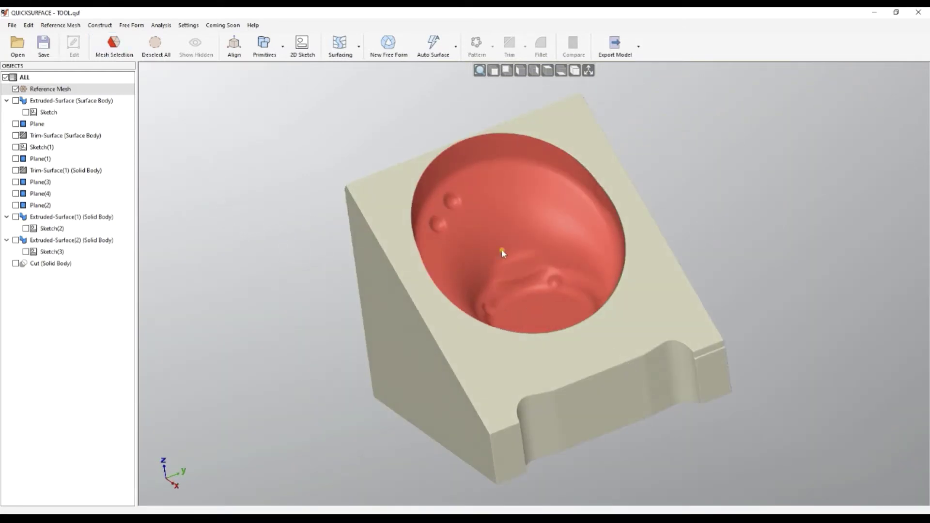
Preview an Auto Surface from the selected cavity triangles only, with Medium target quads count and Higher feature details
mouse_move(557, 204)
right_mouse_down()
mouse_move(551, 316)
mouse_move(532, 290)
right_mouse_up()
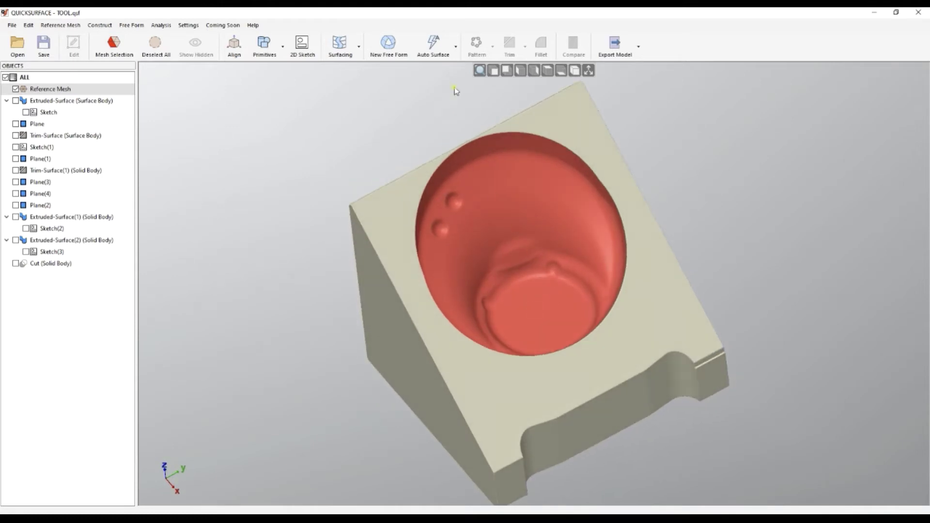
left_click(443, 54)
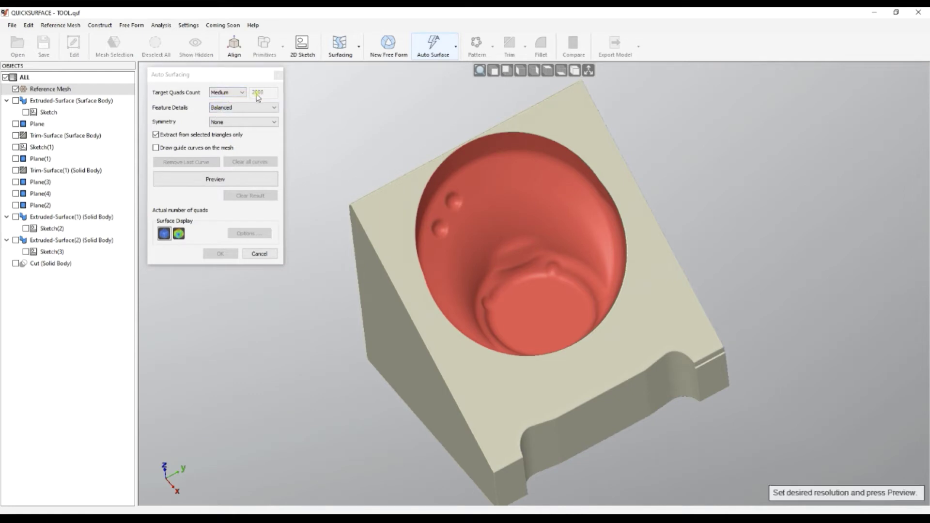
left_click(234, 107)
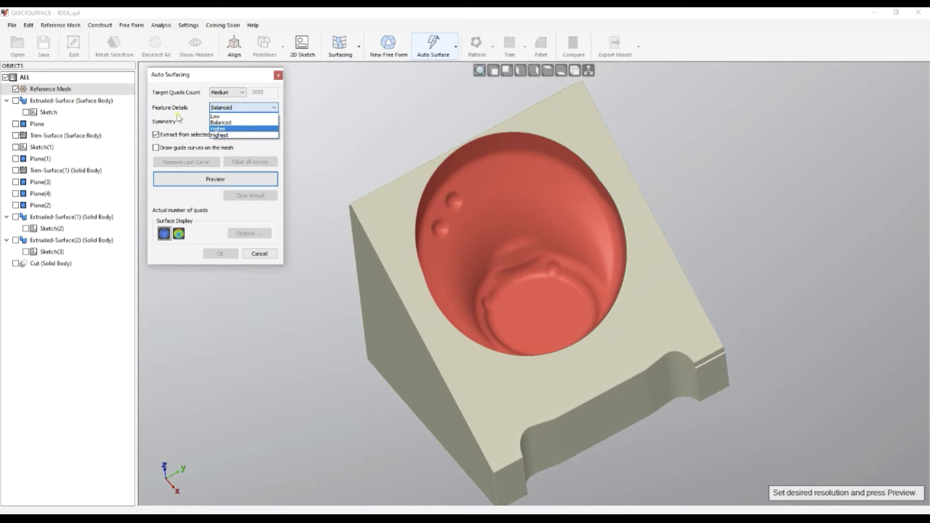
left_click(228, 129)
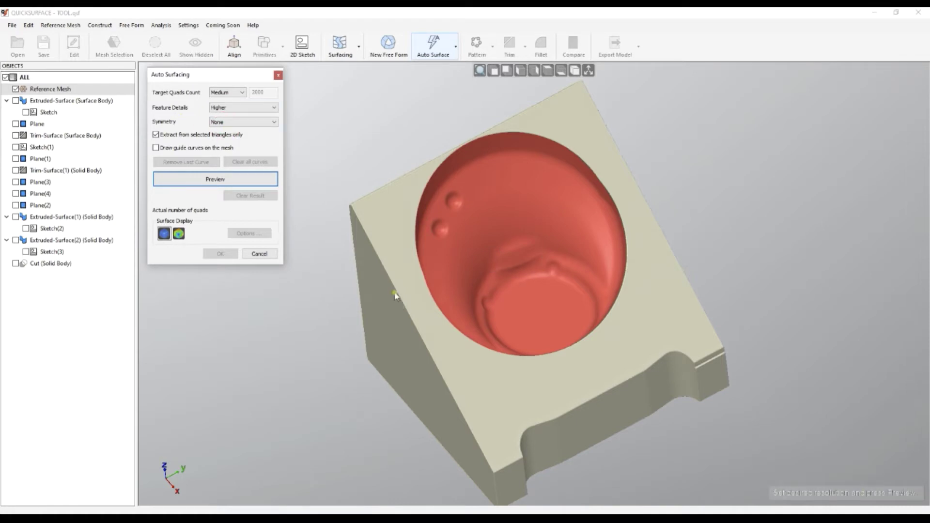
middle_click_drag(394, 293, 382, 235)
left_click(230, 183)
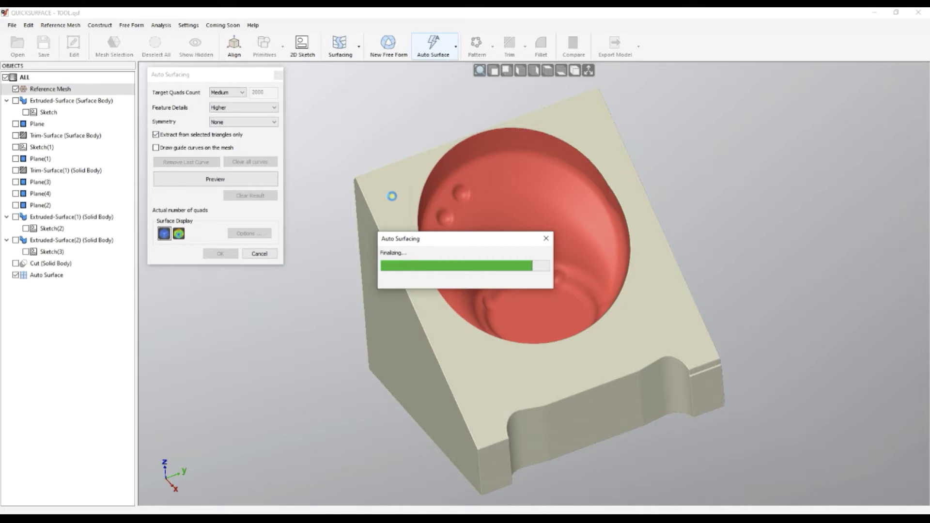
Display the deviation colour map on the previewed auto surface and inspect the cavity
mouse_move(509, 379)
middle_mouse_down()
mouse_move(407, 382)
mouse_move(411, 349)
middle_mouse_up()
mouse_move(533, 309)
middle_mouse_down()
mouse_move(565, 287)
mouse_move(575, 301)
middle_mouse_up()
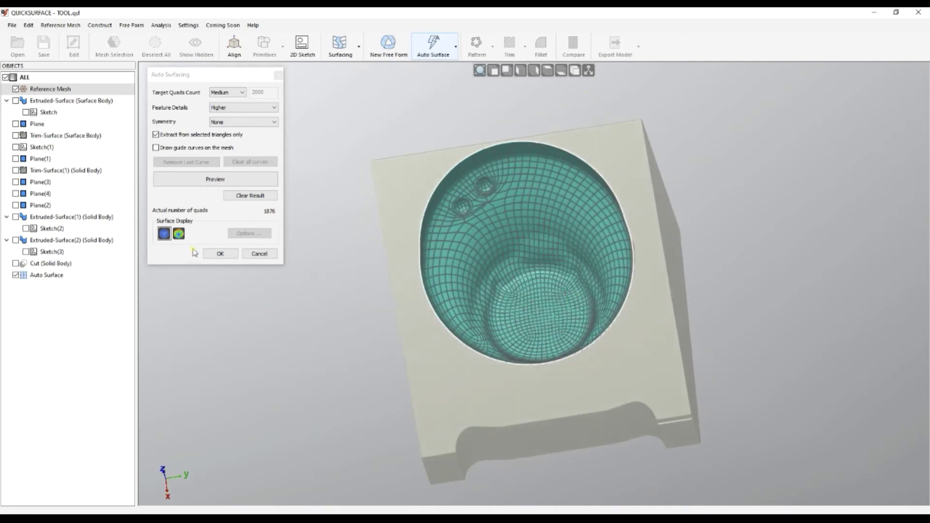
left_click(179, 234)
middle_click_drag(420, 244, 443, 248)
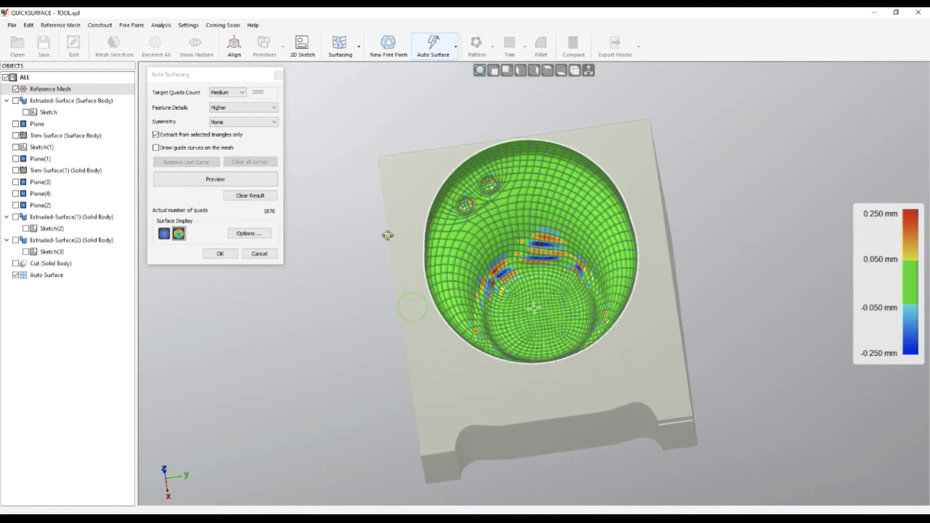
Inspect the deviation map around the cavity's lower wall, and return the previewed surface to plain shading
right_click_drag(386, 233, 386, 197)
scroll(501, 197, "up", 3)
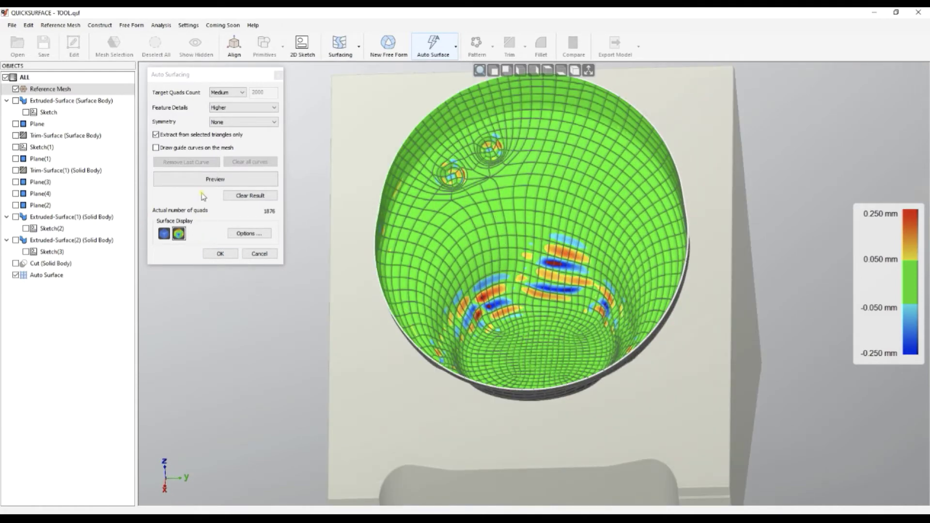
left_click(169, 236)
right_click_drag(484, 314, 471, 340)
scroll(477, 293, "up", 2)
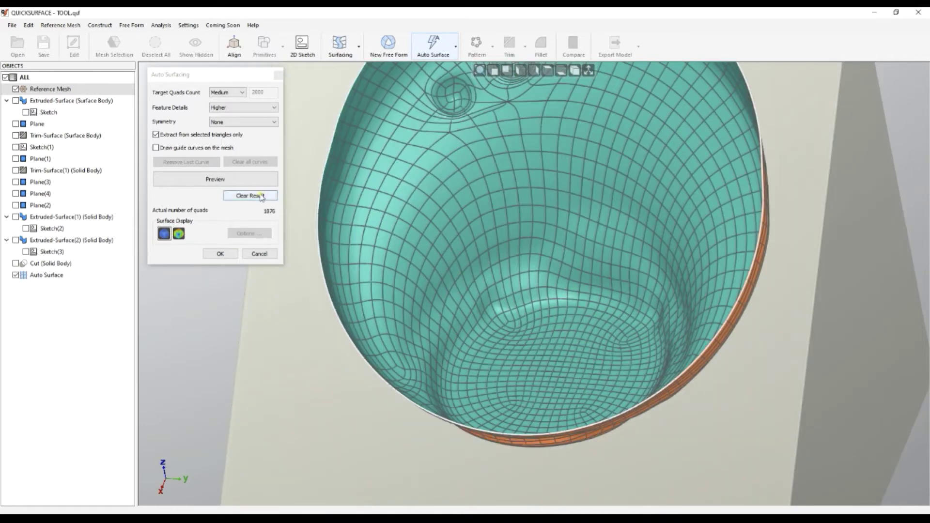
Enable guide curves and draw two of them on the mesh, one along each side wall beside the cavity floor
left_click(173, 147)
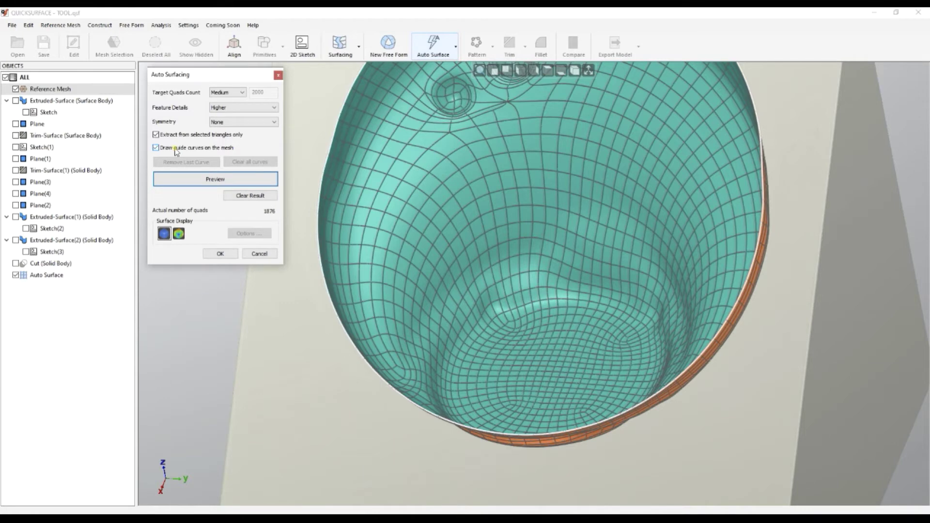
mouse_move(481, 265)
left_mouse_down()
mouse_move(419, 337)
mouse_move(436, 386)
left_mouse_up()
middle_click_drag(523, 412, 600, 417)
mouse_move(705, 268)
left_mouse_down()
mouse_move(751, 332)
mouse_move(765, 381)
left_mouse_up()
mouse_move(611, 329)
middle_mouse_down()
mouse_move(602, 331)
mouse_move(580, 300)
mouse_move(583, 291)
middle_mouse_up()
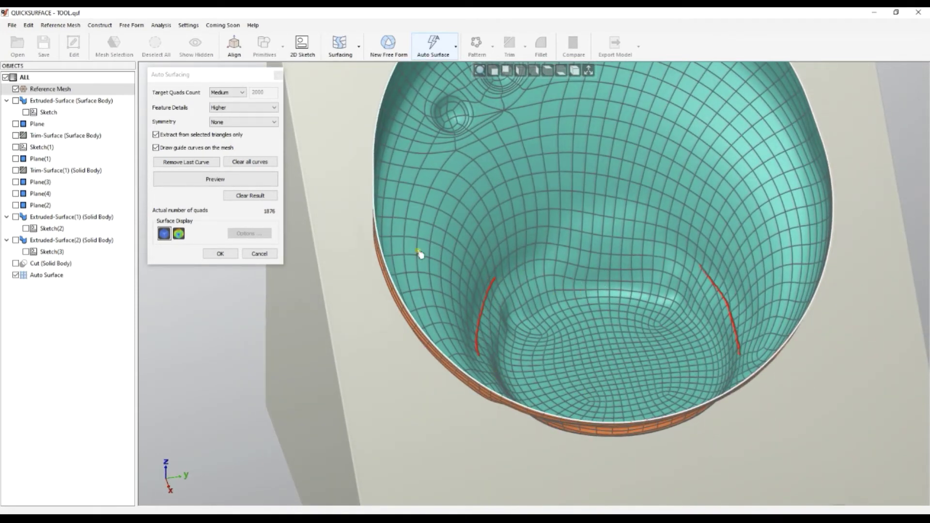
Regenerate the auto surface preview using the two guide curves and accept the surface
left_click(225, 182)
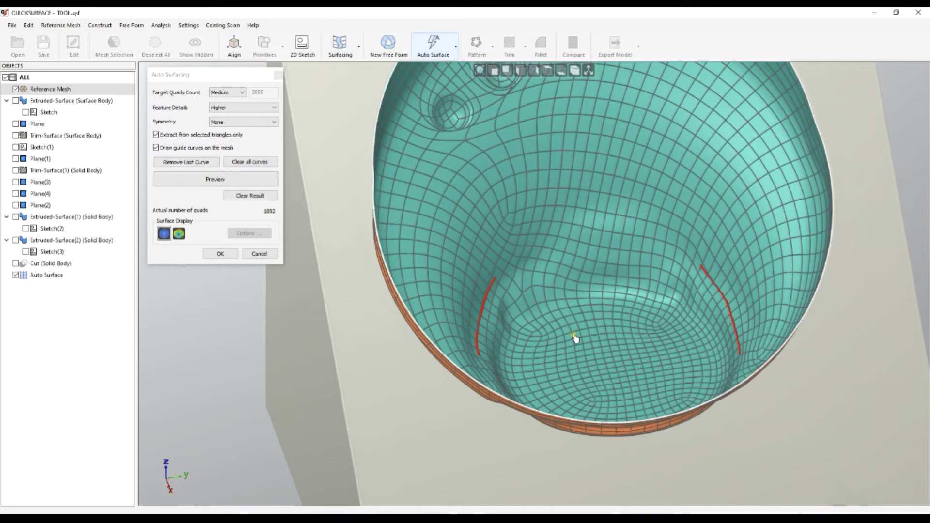
middle_click_drag(574, 354, 517, 370)
right_click_drag(517, 370, 533, 353)
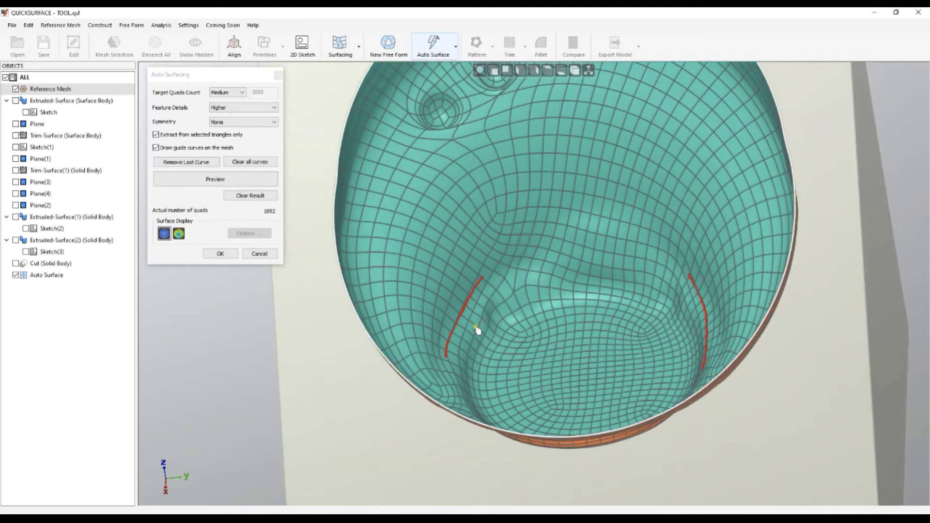
left_click(223, 253)
scroll(420, 321, "down", 5)
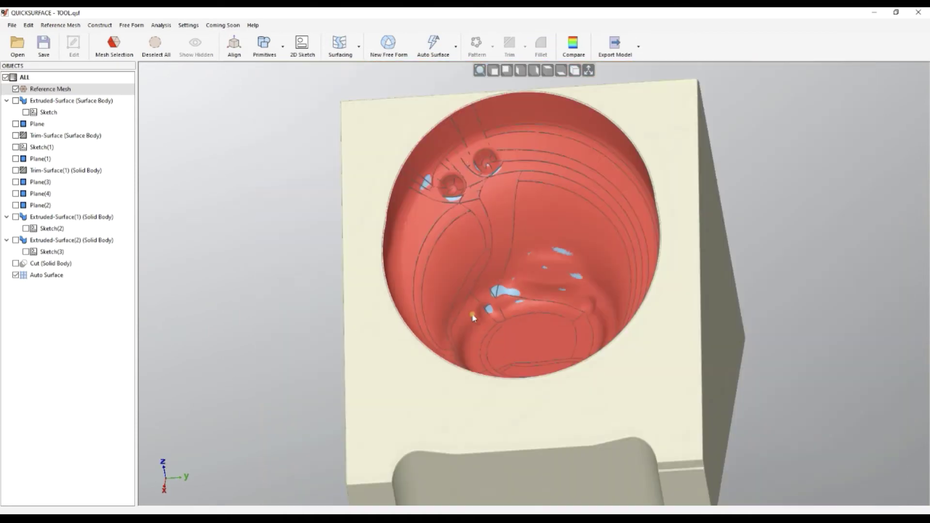
Clear the mesh triangle selection and hide the reference mesh so only the auto surface is displayed
right_click_drag(415, 316, 492, 198)
scroll(495, 195, "up", 3)
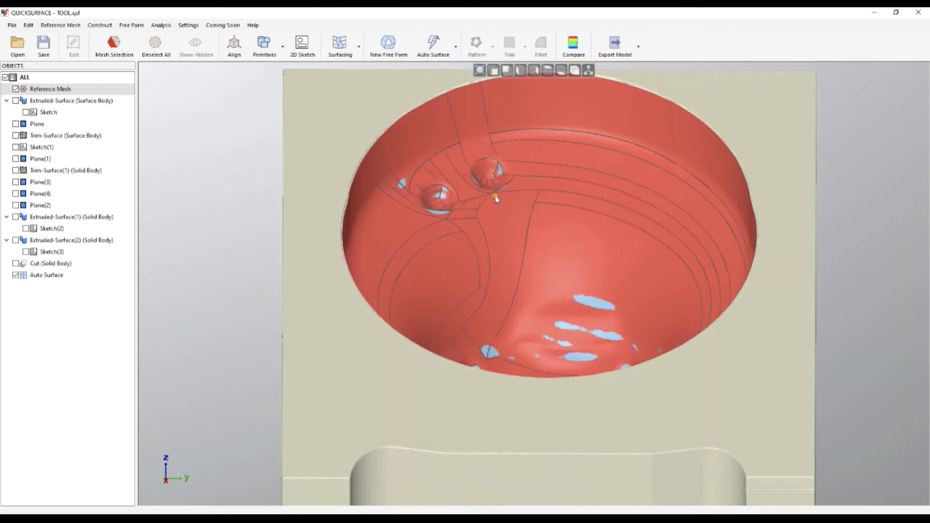
left_click(156, 47)
right_click_drag(423, 307, 494, 384)
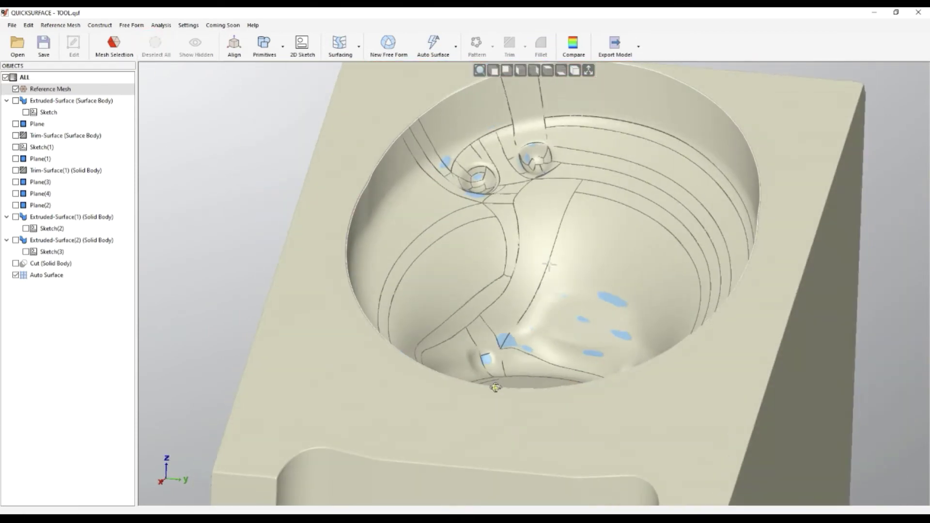
left_click(15, 88)
right_click_drag(519, 326, 452, 330)
Edit the auto surface, brush over its control mesh on the lower walls around the cavity floor to smooth it, and finish editing
double_click(445, 329)
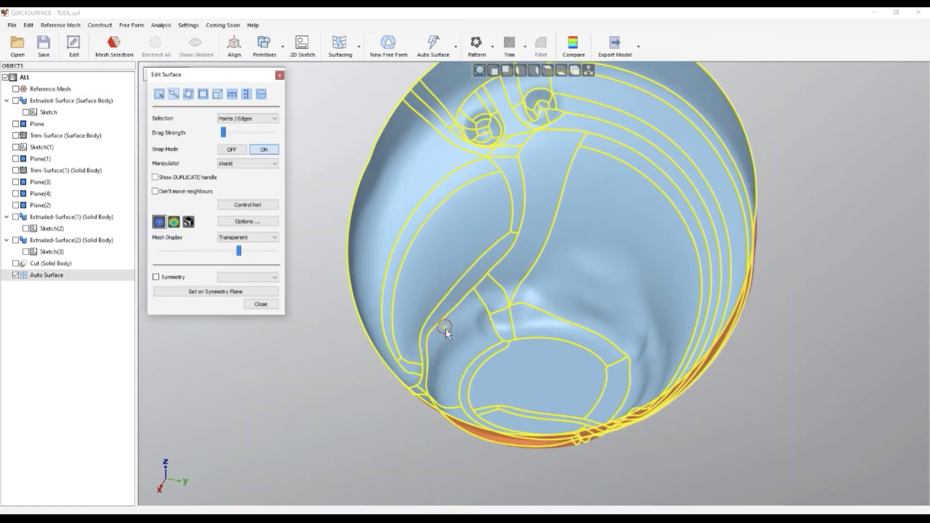
right_click_drag(515, 364, 443, 343)
scroll(473, 312, "up", 5)
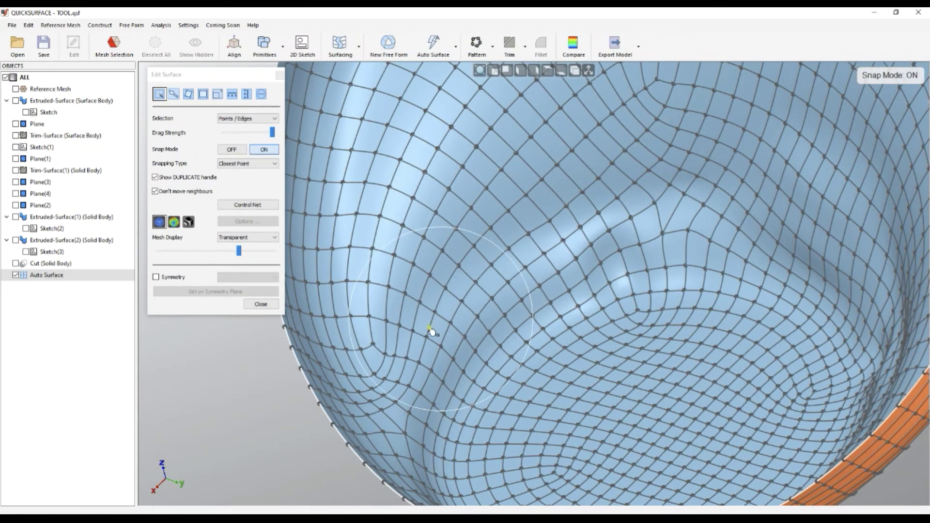
left_click_drag(657, 245, 667, 240, "shift")
scroll(536, 274, "down", 4)
mouse_move(503, 317)
right_mouse_down()
mouse_move(627, 348)
mouse_move(724, 335)
mouse_move(684, 324)
right_mouse_up()
left_click_drag(678, 310, 643, 339, "shift")
mouse_move(557, 348)
right_mouse_down()
mouse_move(539, 326)
mouse_move(560, 309)
right_mouse_up()
scroll(537, 329, "down", 4)
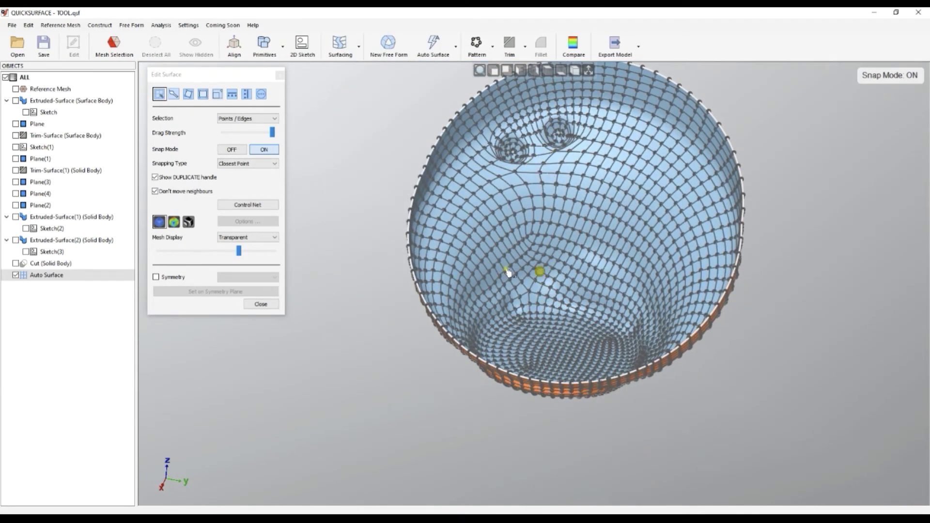
left_click(262, 302)
Extrapolate the auto surface's upper rim beyond the sloped face, check it against the displayed reference mesh, and finish editing
right_click_drag(467, 318, 625, 152)
double_click(625, 152)
scroll(552, 107, "up", 5)
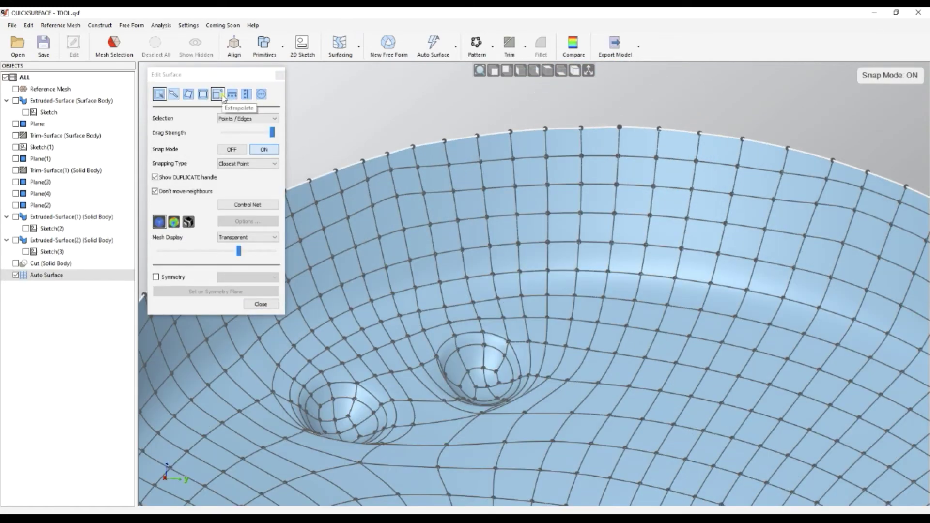
left_click(221, 96)
left_click_drag(494, 138, 493, 112)
left_click(16, 89)
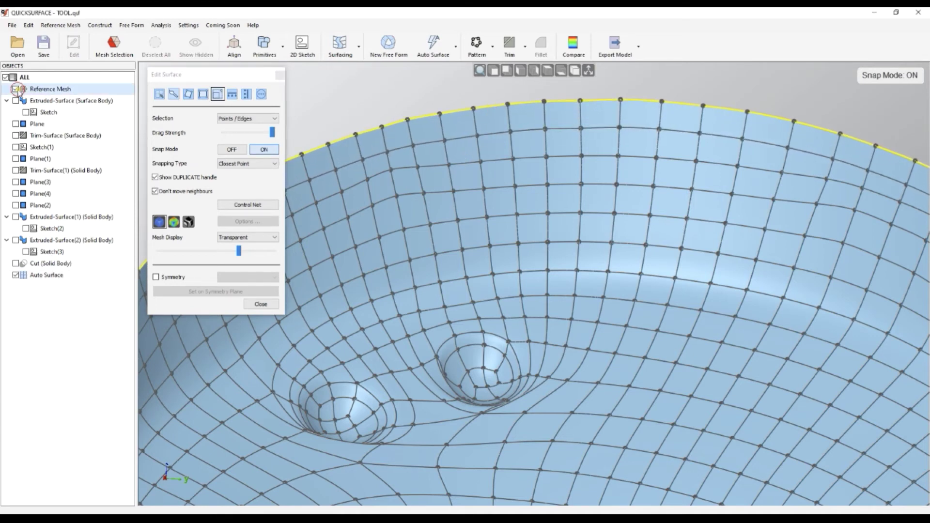
middle_click_drag(583, 196, 590, 176)
right_click_drag(590, 175, 588, 154)
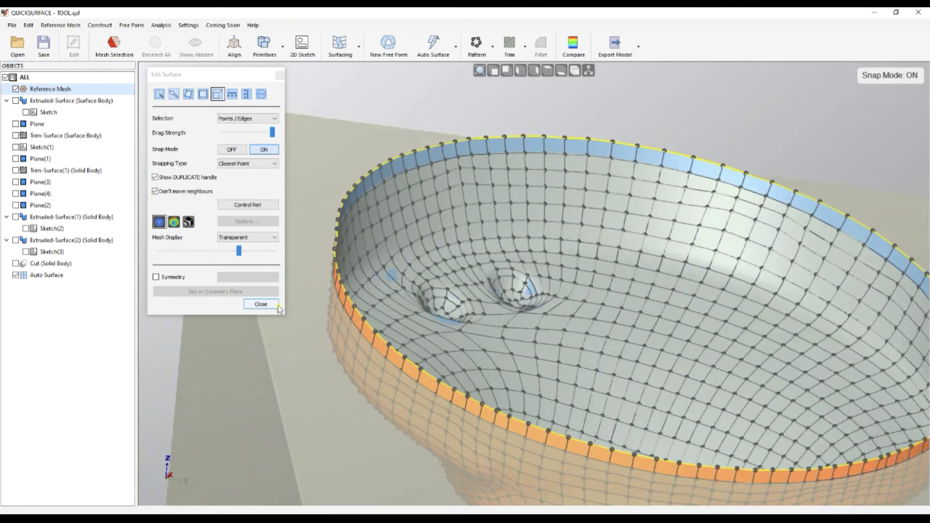
left_click(261, 304)
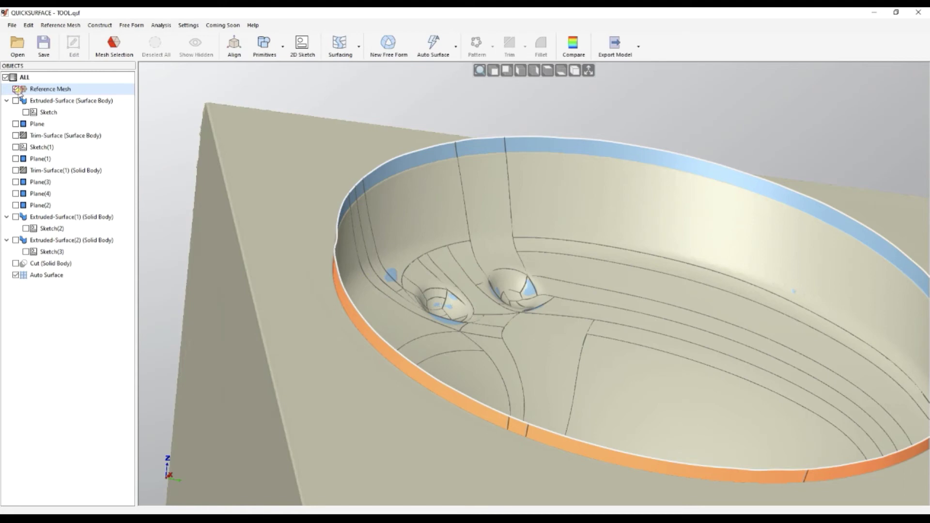
Hide the reference mesh and display the Cut solid body together with the auto surface
left_click(16, 89)
right_click_drag(492, 159, 375, 225)
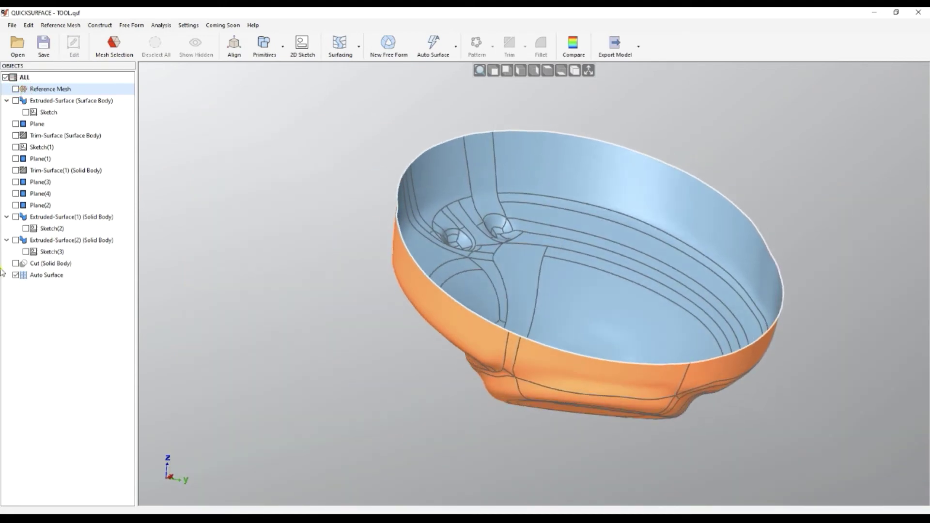
left_click(16, 264)
mouse_move(438, 233)
right_mouse_down()
mouse_move(444, 247)
mouse_move(452, 239)
mouse_move(434, 225)
right_mouse_up()
scroll(431, 222, "down", 5)
Trim the Cut solid body and the Auto Surface against each other with automatic trimming, and accept the resulting cavity
left_click_drag(321, 155, 635, 385)
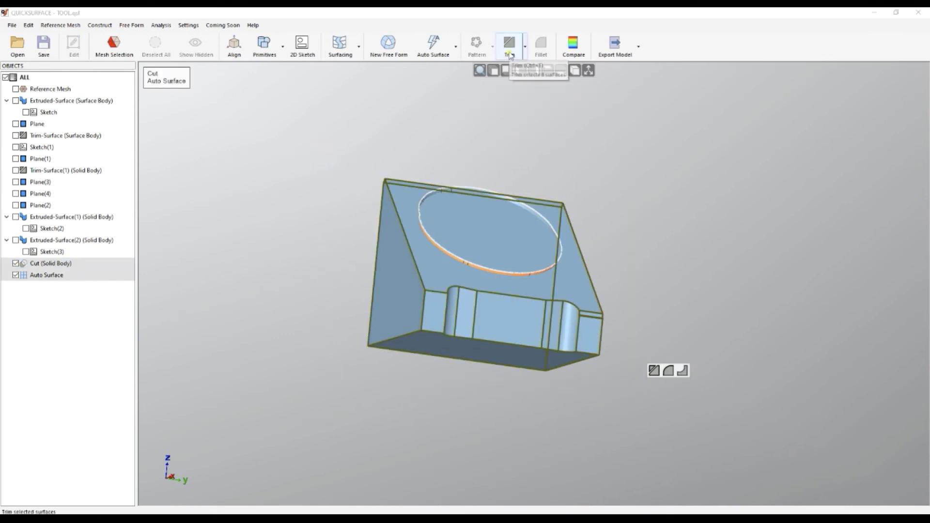
left_click(510, 55)
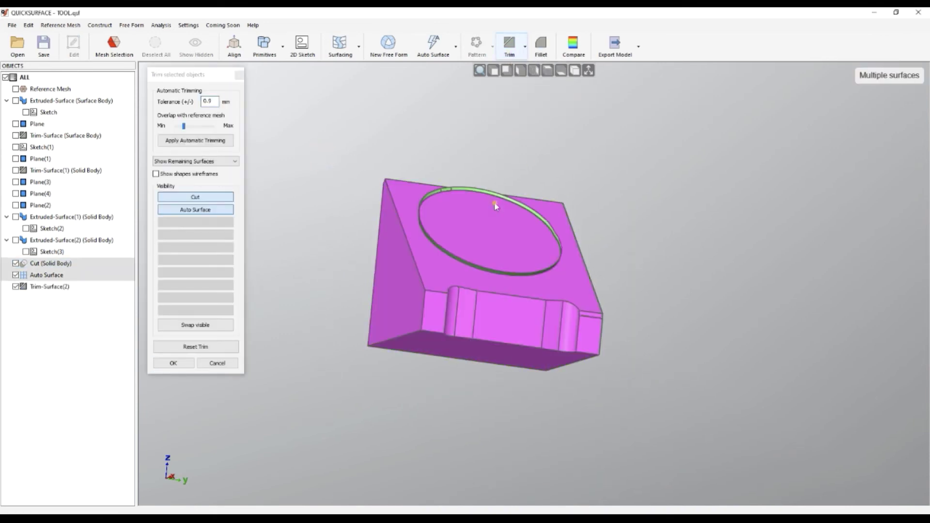
right_click_drag(396, 224, 427, 255)
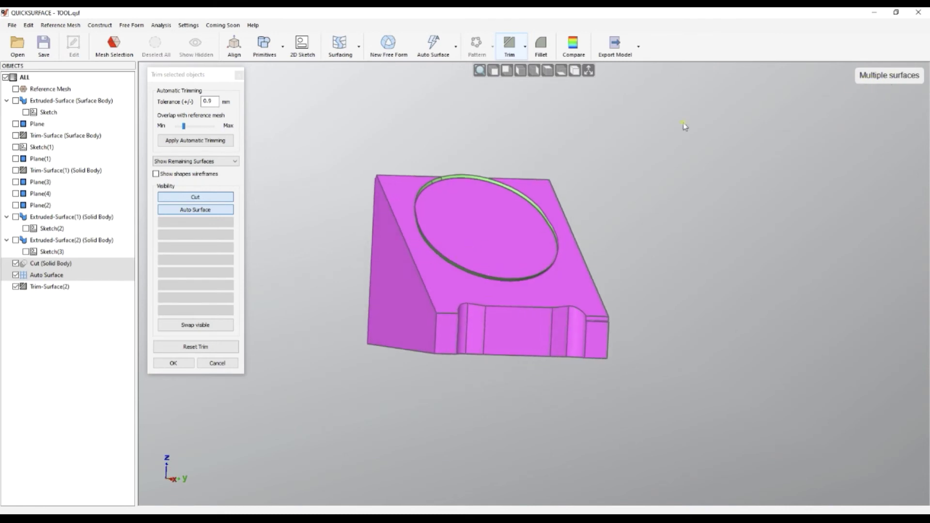
left_click(197, 141)
right_click_drag(394, 147, 467, 212)
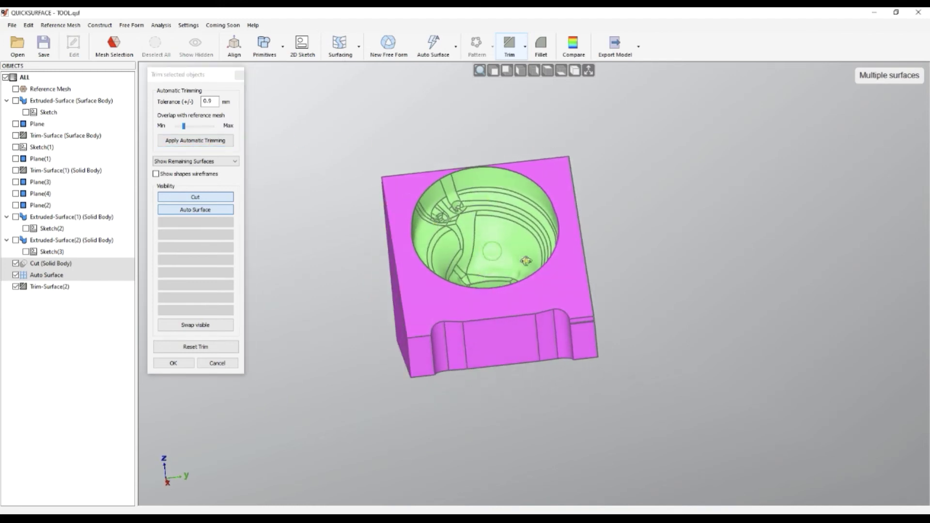
right_click_drag(526, 261, 510, 288)
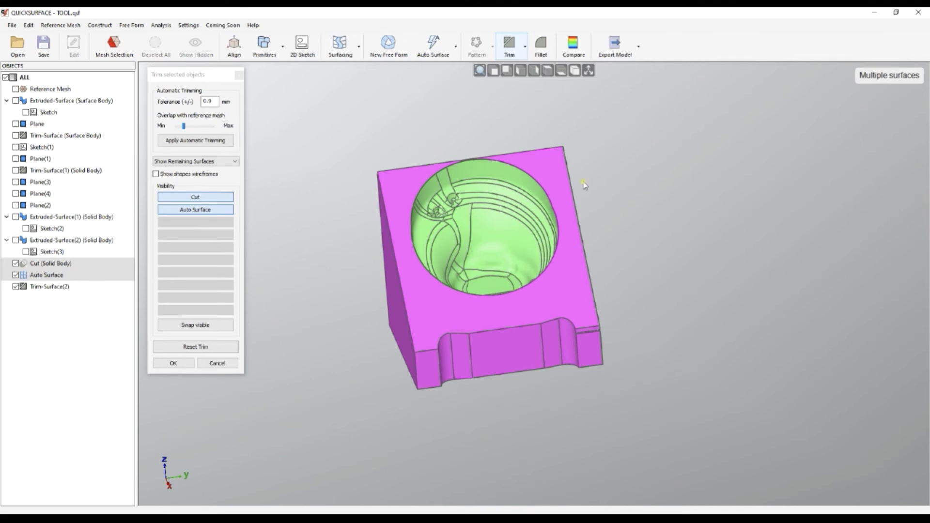
mouse_move(615, 251)
right_mouse_down()
mouse_move(646, 259)
mouse_move(615, 250)
right_mouse_up()
left_click(173, 362)
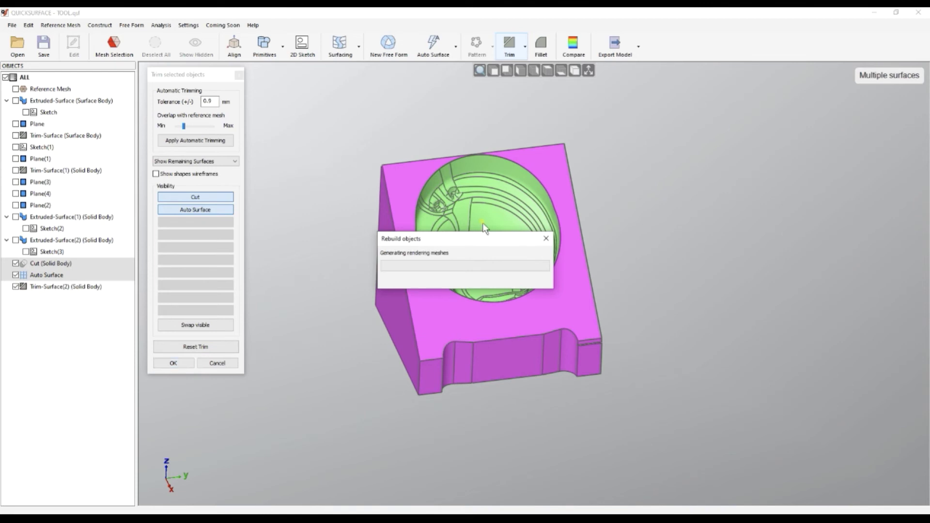
Display the trimmed solid with the Stainless Steel environment map
right_click_drag(450, 196, 465, 227)
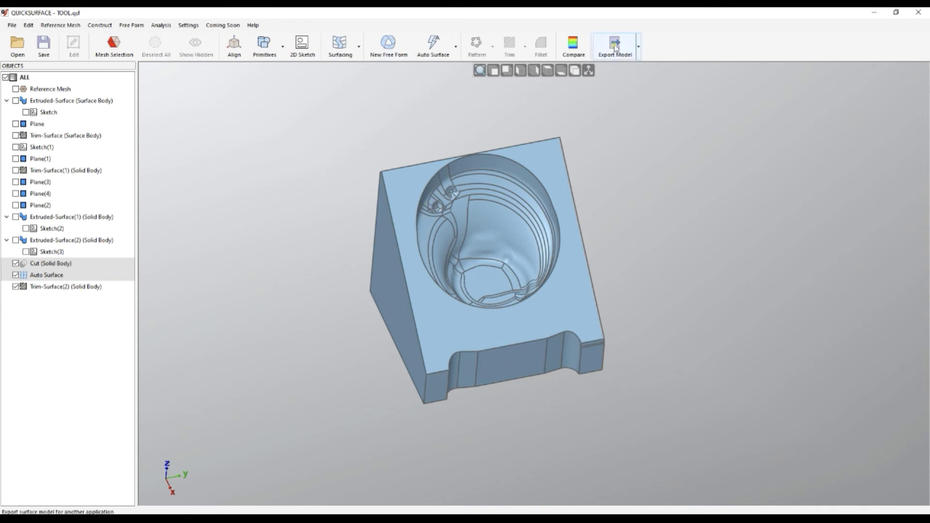
right_click_drag(559, 150, 555, 137)
left_click(162, 26)
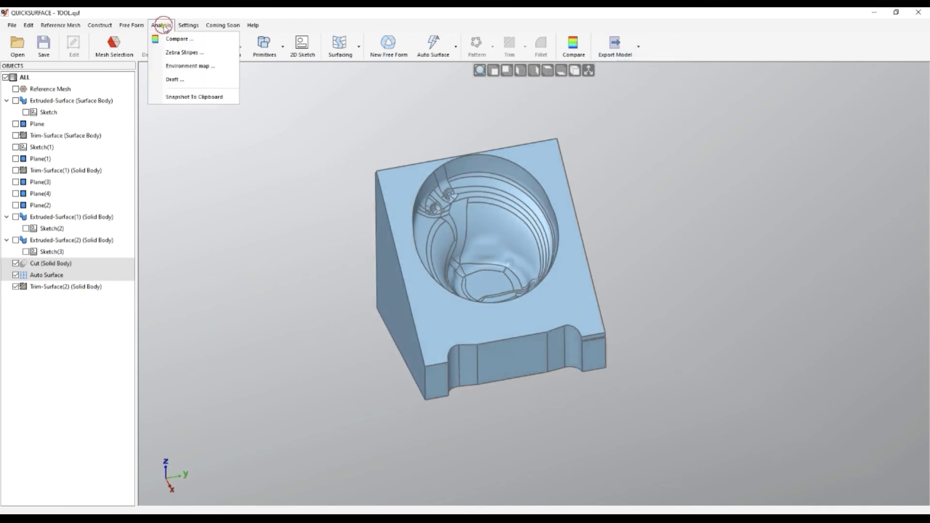
left_click(178, 66)
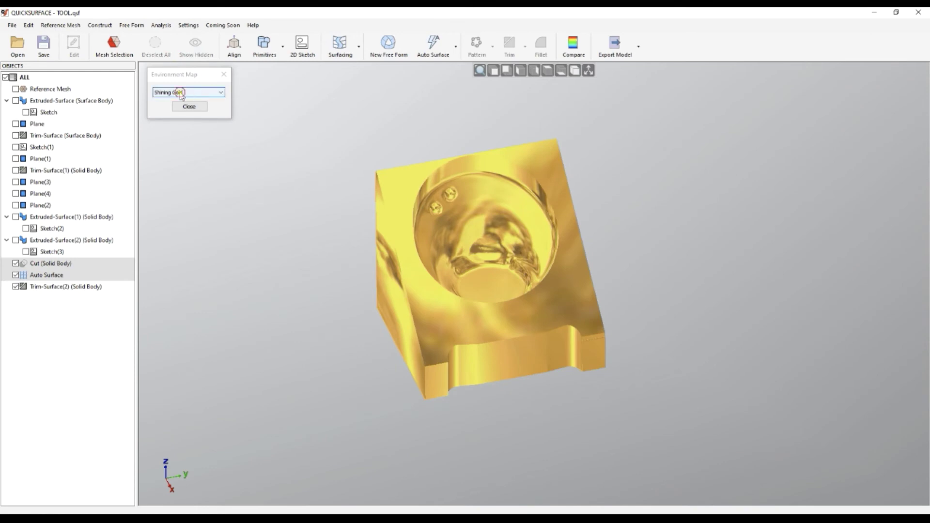
left_click(181, 92)
left_click(180, 103)
Examine the reflections across the cavity and block faces up close, and close the environment map display
right_click_drag(572, 159, 585, 169)
scroll(463, 211, "up", 6)
mouse_move(485, 217)
right_mouse_down()
mouse_move(475, 249)
mouse_move(485, 226)
right_mouse_up()
scroll(648, 239, "down", 3)
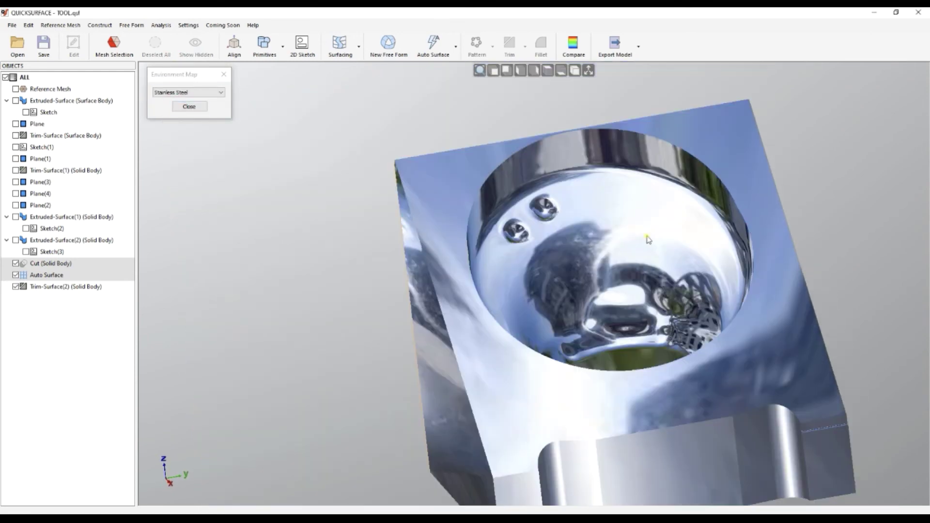
scroll(557, 236, "down", 3)
scroll(693, 295, "up", 5)
right_click_drag(241, 180, 247, 190)
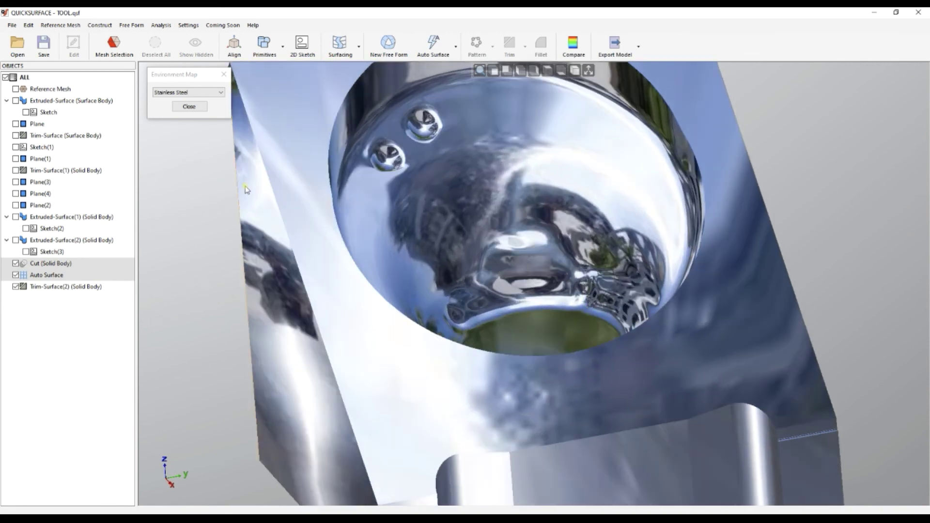
left_click(195, 107)
Export the model as the STEP file TOOL.stp in the 007 Hybrid folder and open that file in SOLIDWORKS
left_click(613, 50)
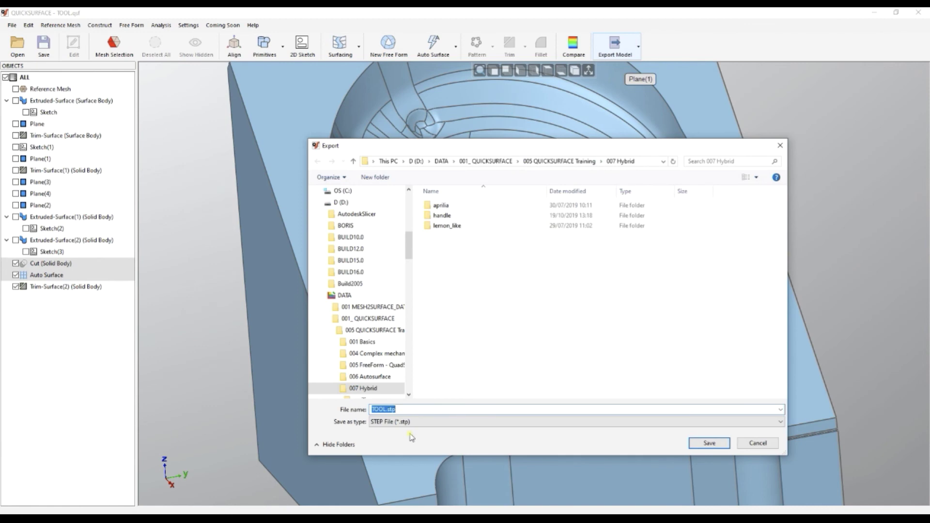
left_click(709, 443)
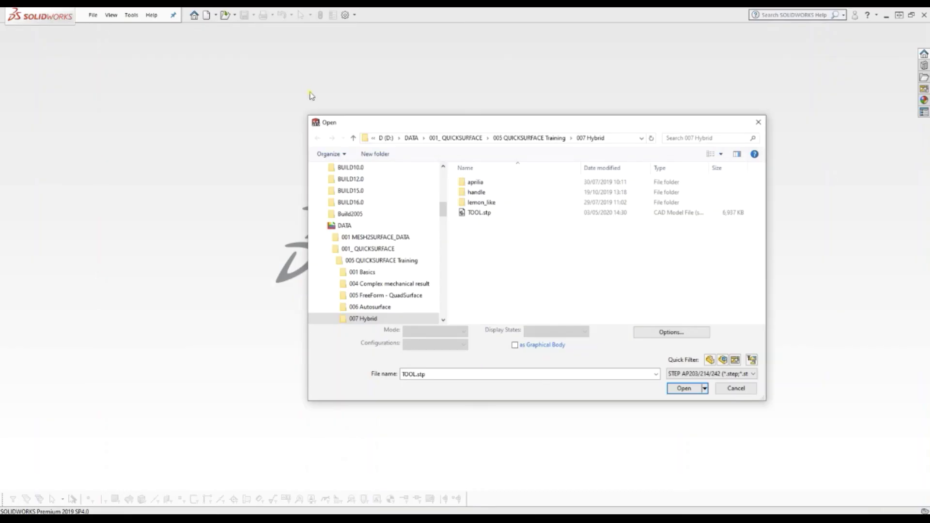
left_click(478, 213)
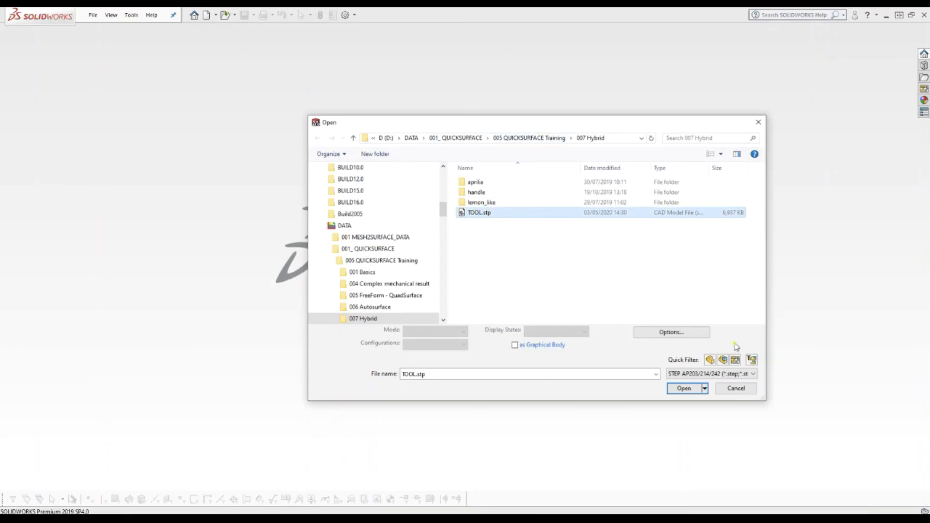
left_click(682, 390)
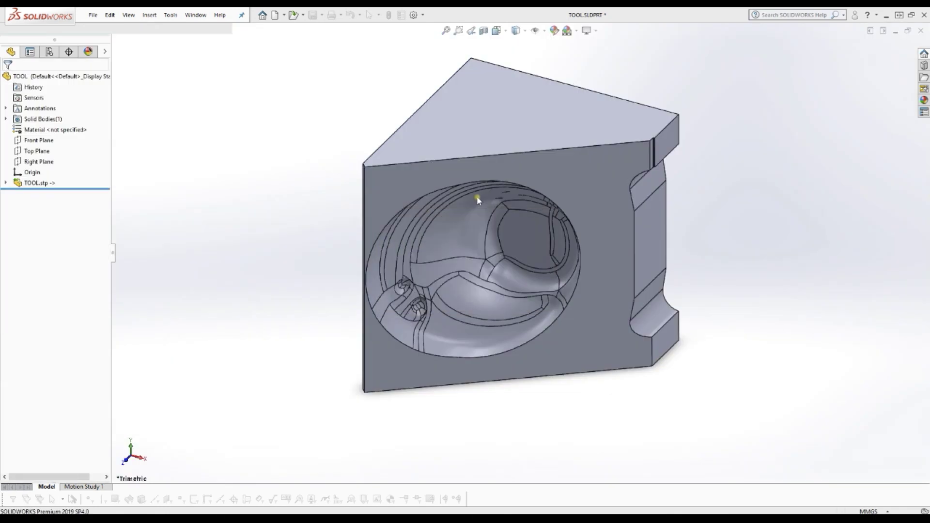
Inspect the imported tool from several angles and highlight its solid bodies
middle_click_drag(477, 201, 356, 132)
left_click(40, 160)
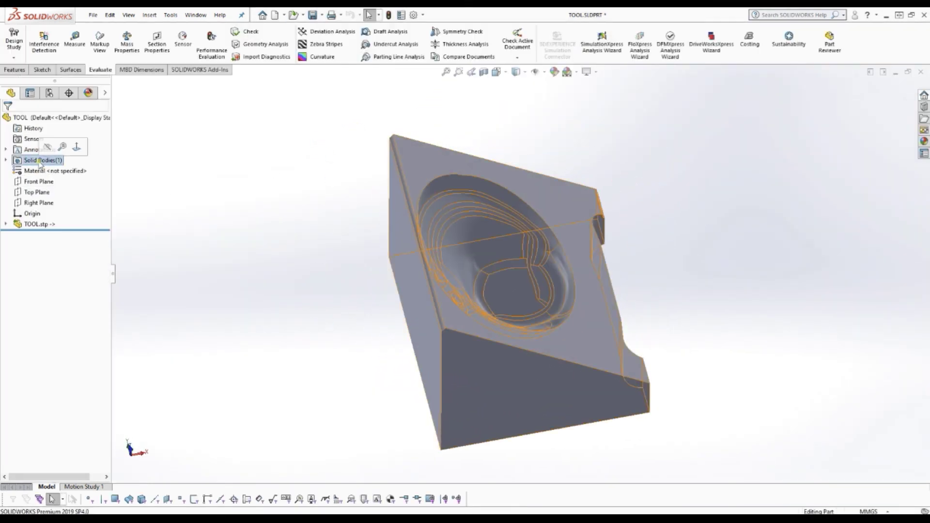
middle_click_drag(381, 303, 311, 253)
left_click(311, 253)
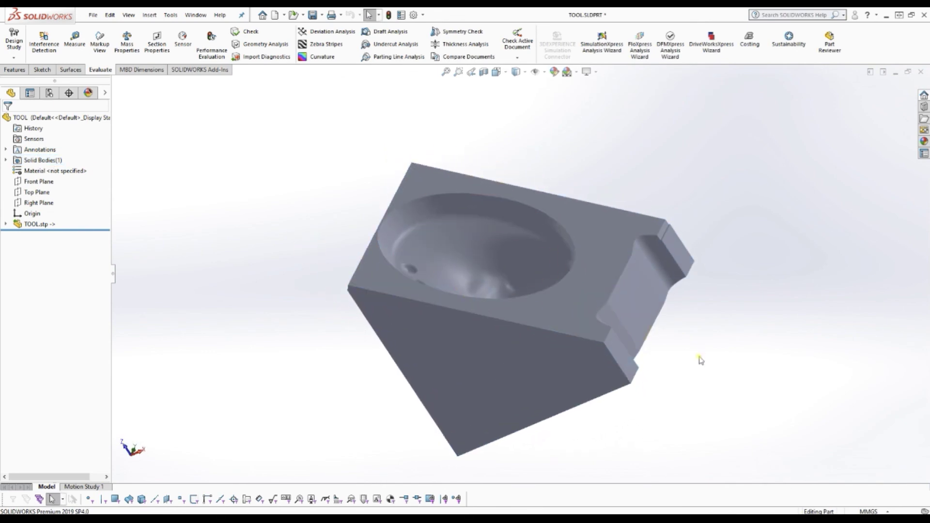